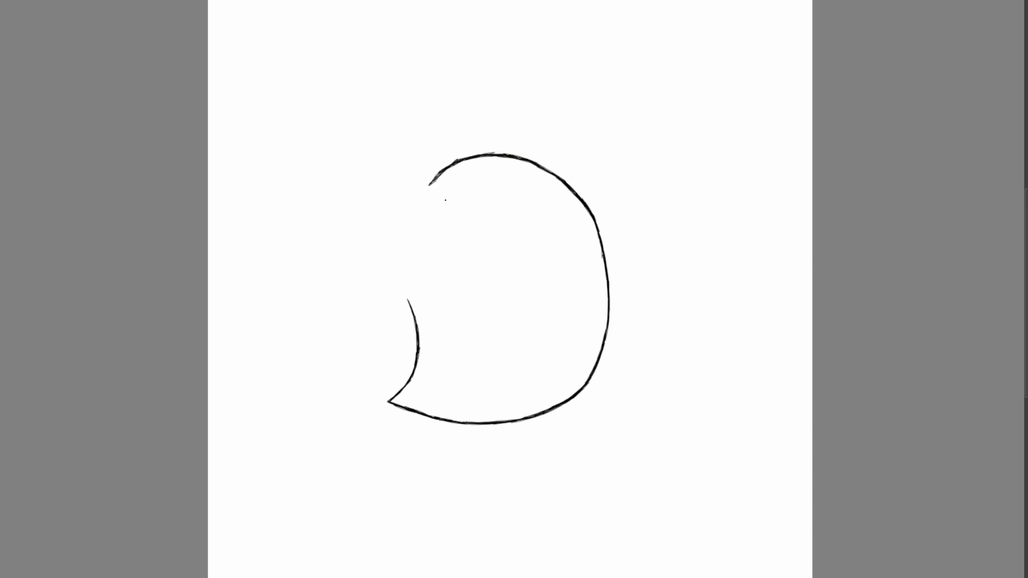
Step: Close the left side of the rounded belly outline and shift the whole shape down and to the right on the canvas
mouse_move(413, 215)
left_mouse_down()
mouse_move(399, 270)
mouse_move(416, 318)
left_mouse_up()
left_click_drag(400, 265, 402, 286)
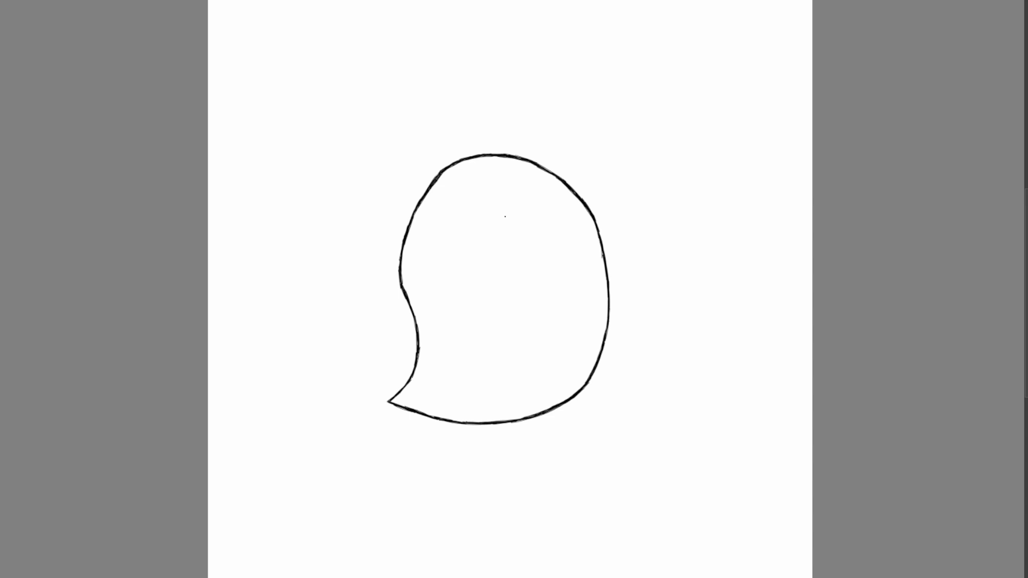
key("ctrl+t")
left_click_drag(504, 216, 564, 246)
key("Return")
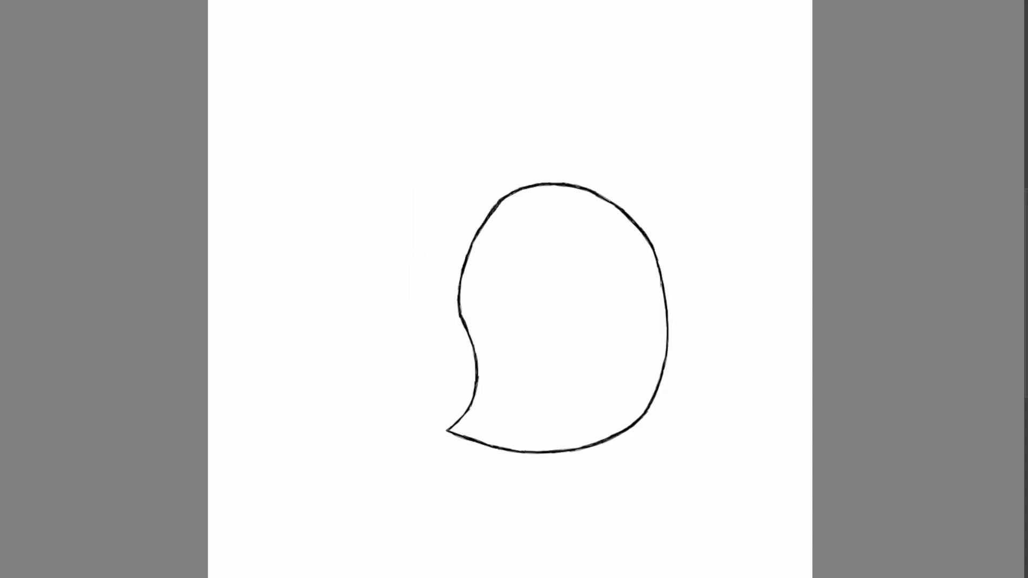
Step: Draw the right flank line beside the belly and the outer contour of the right leg down to the first claw
mouse_move(669, 320)
left_mouse_down()
mouse_move(667, 249)
mouse_move(640, 150)
left_mouse_up()
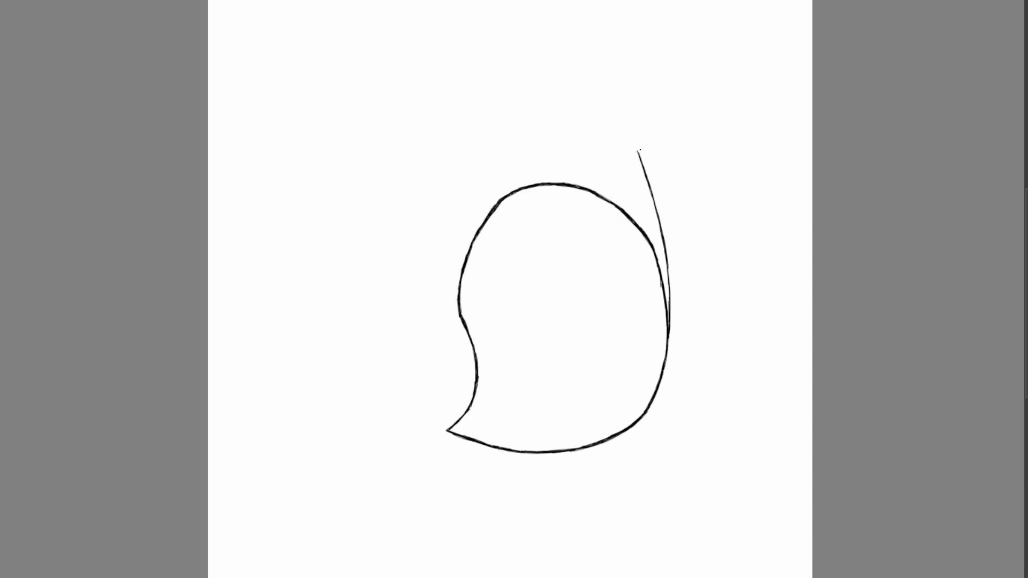
mouse_move(669, 324)
left_mouse_down()
mouse_move(684, 368)
mouse_move(686, 350)
mouse_move(741, 427)
mouse_move(745, 412)
mouse_move(728, 490)
mouse_move(765, 515)
mouse_move(743, 518)
mouse_move(728, 505)
mouse_move(746, 528)
left_mouse_up()
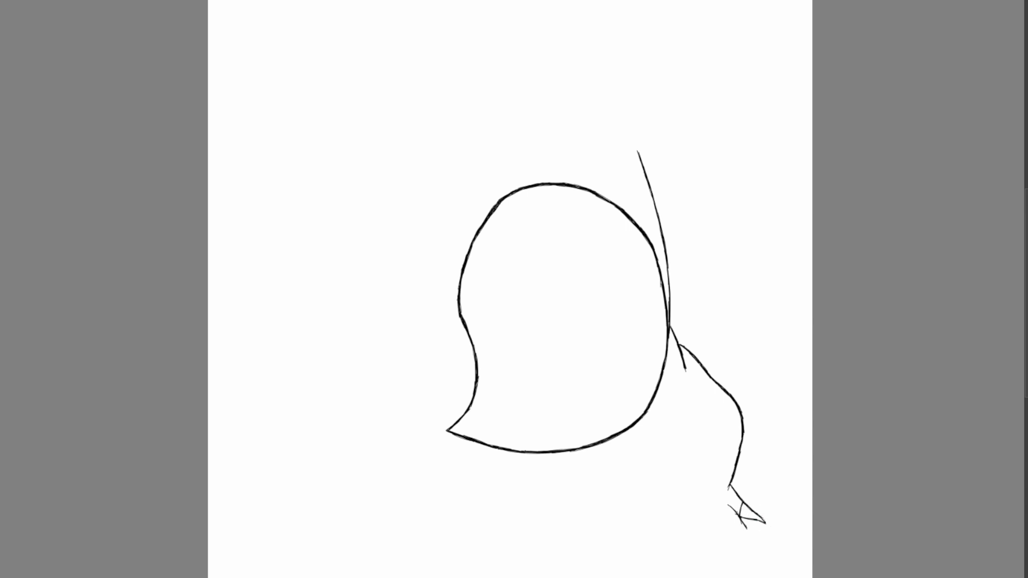
Step: Draw the pointed claws of the right foot, undoing and redrawing strokes until their shapes fit
mouse_move(732, 509)
left_mouse_down()
mouse_move(754, 536)
mouse_move(740, 532)
left_mouse_up()
key("ctrl+z")
key("ctrl+z")
key("ctrl+z")
key("ctrl+z")
left_click_drag(743, 533, 724, 521)
mouse_move(736, 528)
left_mouse_down()
mouse_move(729, 507)
mouse_move(722, 517)
mouse_move(742, 533)
left_mouse_up()
key("ctrl+z")
key("ctrl+z")
key("ctrl+z")
key("ctrl+z")
key("ctrl+z")
key("ctrl+z")
key("ctrl+z")
key("ctrl+z")
mouse_move(737, 527)
left_mouse_down()
mouse_move(754, 535)
mouse_move(711, 509)
mouse_move(714, 534)
mouse_move(701, 519)
left_mouse_up()
key("ctrl+z")
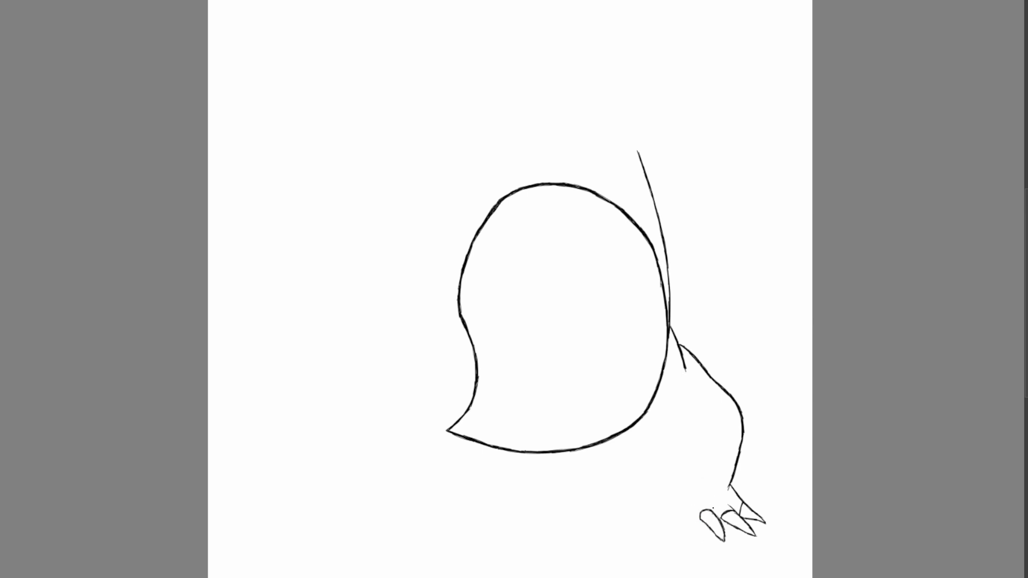
left_click_drag(723, 540, 716, 520)
key("ctrl+z")
key("ctrl+z")
Step: Extend the right foot's edge past the claws, select the foot, and rotate and skew it to fit under the leg
mouse_move(691, 514)
left_mouse_down()
mouse_move(729, 497)
mouse_move(776, 515)
mouse_move(679, 532)
mouse_move(728, 497)
left_mouse_up()
key("ctrl+t")
left_click_drag(654, 551, 612, 559)
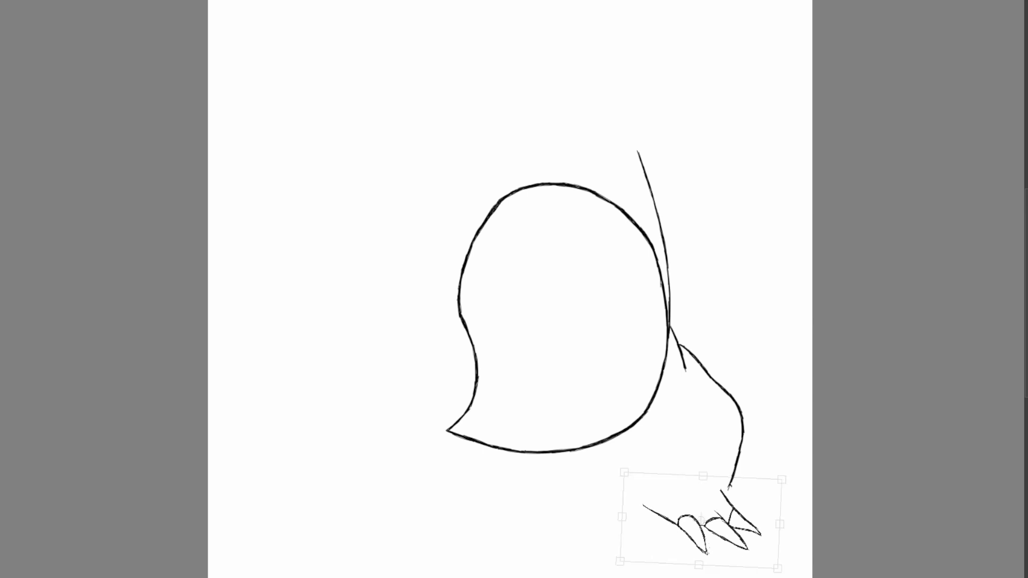
mouse_move(699, 569)
left_mouse_down()
mouse_move(684, 568)
mouse_move(677, 530)
left_mouse_up()
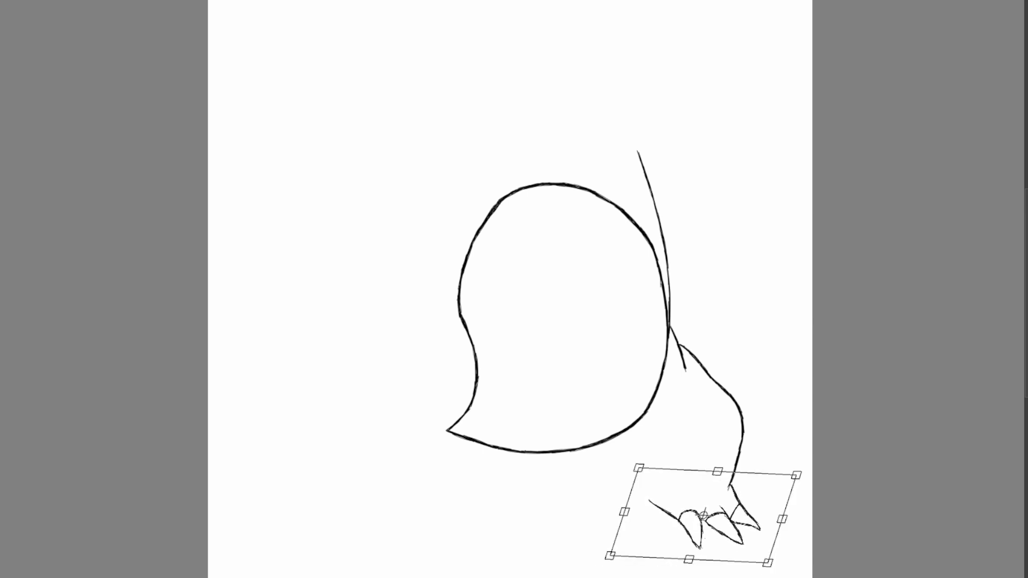
left_click_drag(609, 556, 610, 562)
key("Return")
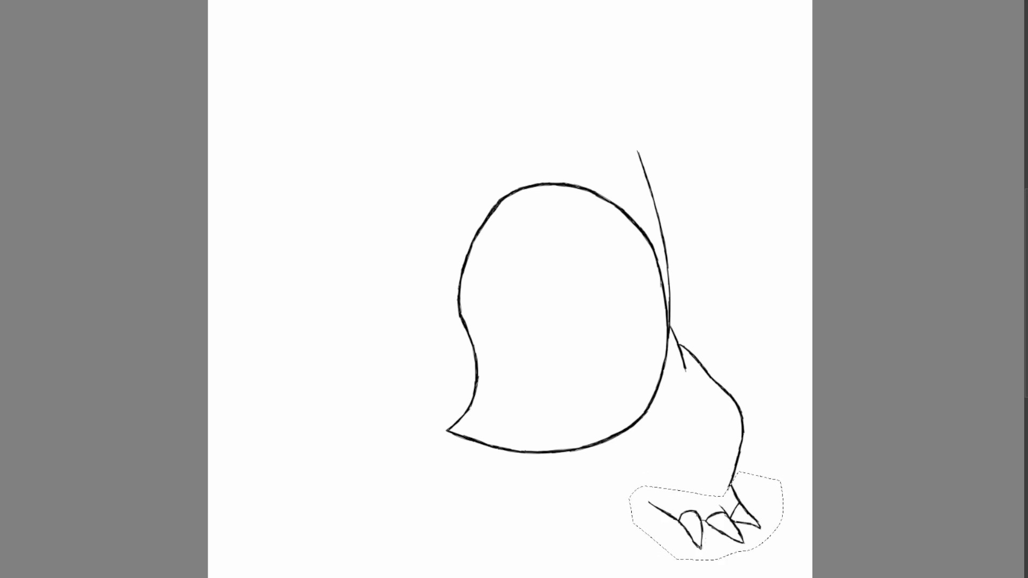
key("ctrl+d")
Step: Draw the inner contour of the right leg from the foot up to the underside of the belly
left_click_drag(731, 514, 739, 502)
key("ctrl+z")
mouse_move(649, 504)
left_mouse_down()
mouse_move(653, 460)
mouse_move(620, 438)
left_mouse_up()
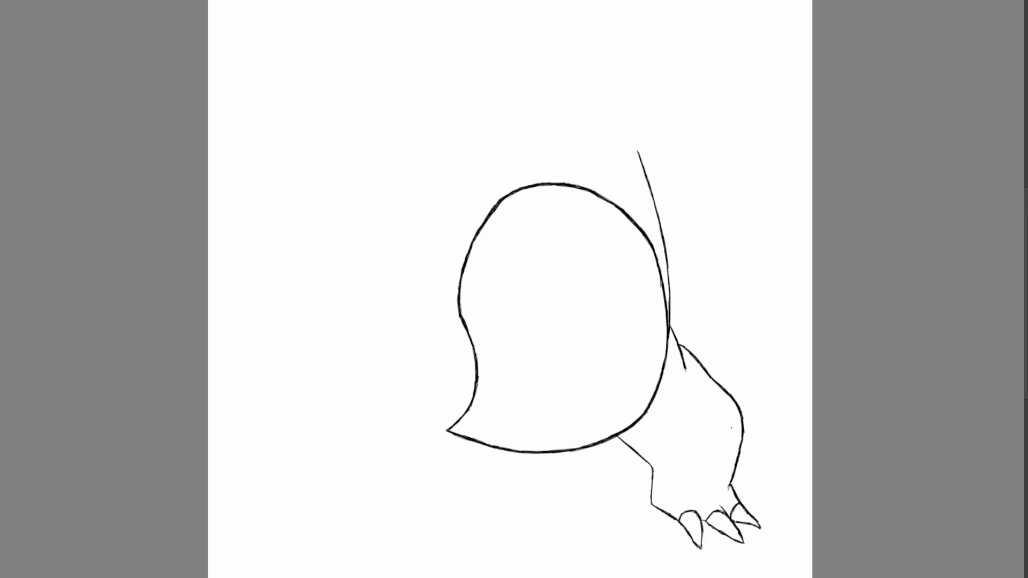
Step: Add light crease lines to the right leg at the thigh, knee and ankle
left_click_drag(734, 413, 732, 442)
left_click_drag(704, 439, 702, 423)
left_click_drag(676, 482, 708, 492)
left_click_drag(675, 488, 721, 494)
left_click_drag(691, 370, 707, 391)
left_click_drag(648, 438, 652, 459)
Step: Draw a rounded left foot outline hanging from the lower left tip of the belly shape
left_click_drag(446, 431, 423, 505)
mouse_move(436, 487)
left_mouse_down()
mouse_move(416, 506)
mouse_move(371, 507)
mouse_move(363, 481)
mouse_move(373, 441)
left_mouse_up()
key("ctrl+z")
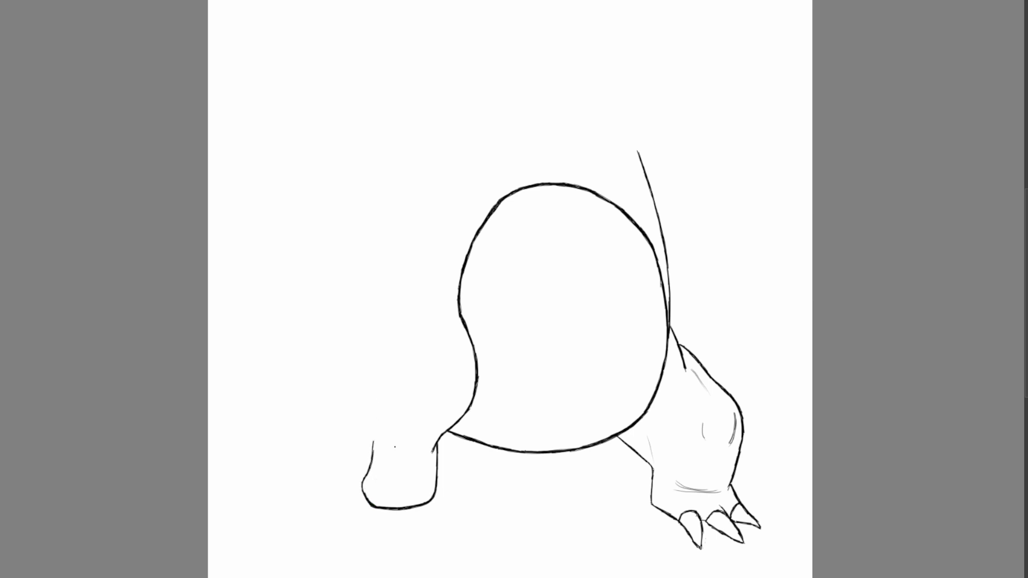
Step: Select the left foot outline, stretch it slightly outward and downward, and deselect it
mouse_move(432, 457)
left_mouse_down()
mouse_move(448, 439)
mouse_move(358, 413)
left_mouse_up()
key("ctrl+t")
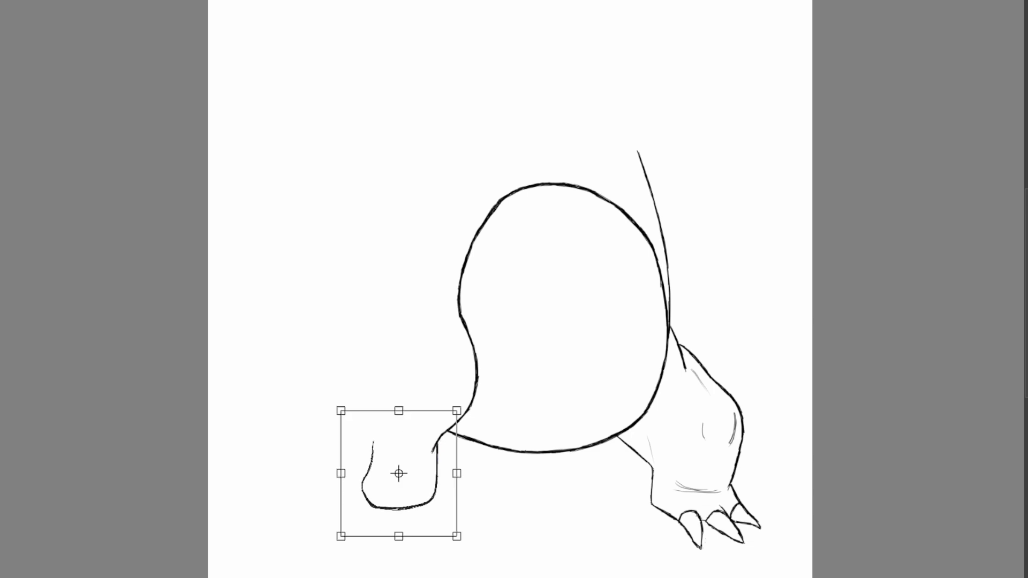
left_click_drag(339, 535, 321, 543)
left_click_drag(457, 544, 462, 554)
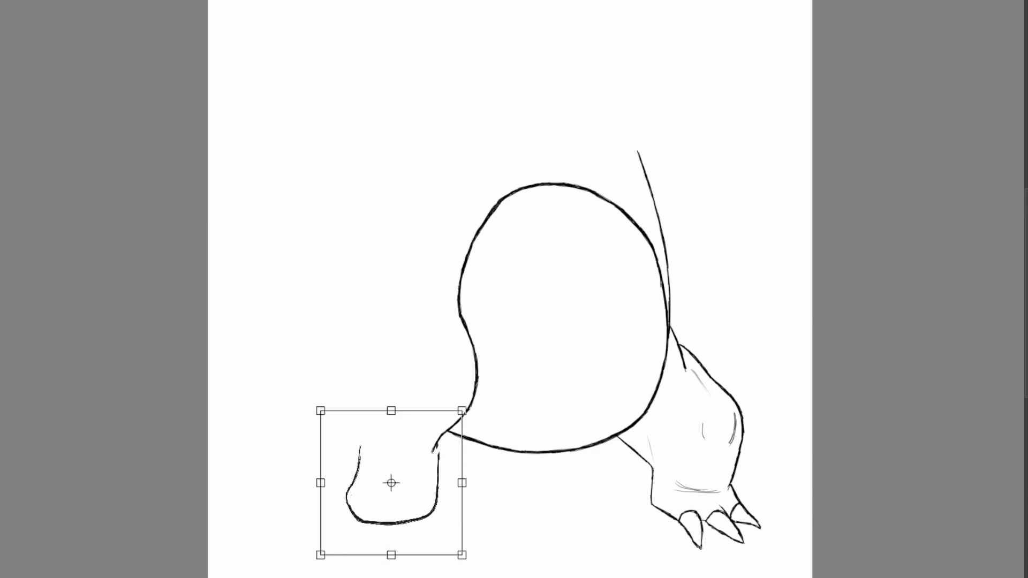
key("Return")
key("ctrl+d")
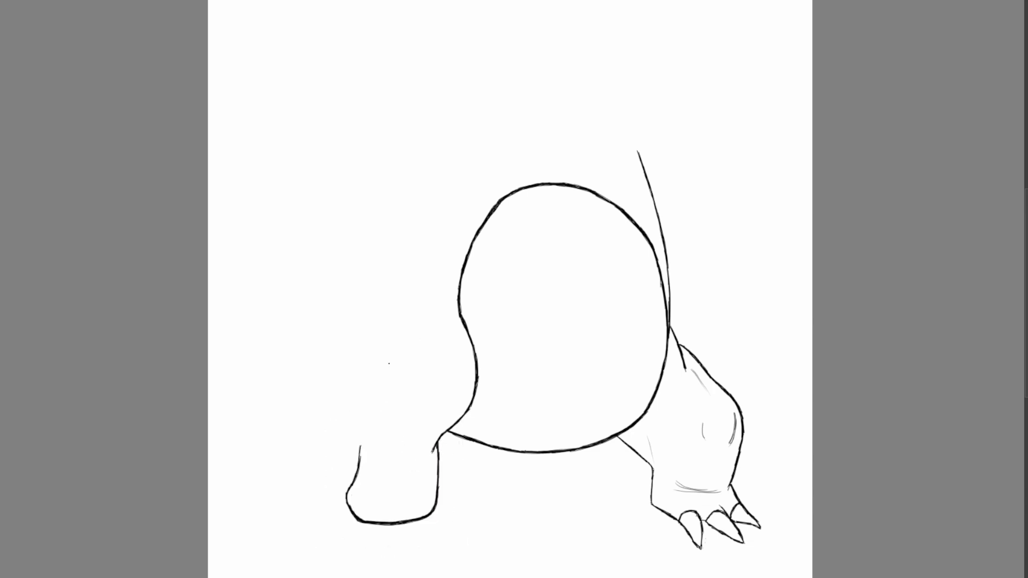
Step: Draw the outer contour of the left leg up over the thigh and continue it as the left side of the torso
left_click_drag(360, 459, 360, 369)
left_click_drag(358, 403, 365, 338)
left_click_drag(361, 379, 364, 338)
left_click_drag(362, 414, 364, 338)
mouse_move(359, 407)
left_mouse_down()
mouse_move(371, 319)
mouse_move(397, 296)
left_mouse_up()
mouse_move(385, 303)
left_mouse_down()
mouse_move(397, 296)
mouse_move(368, 323)
mouse_move(476, 144)
left_mouse_up()
left_click_drag(433, 202, 473, 146)
Step: Add crease marks on the left shin and foot and draw three claws, erasing the foot line inside them
mouse_move(380, 441)
left_mouse_down()
mouse_move(375, 425)
mouse_move(413, 442)
left_mouse_up()
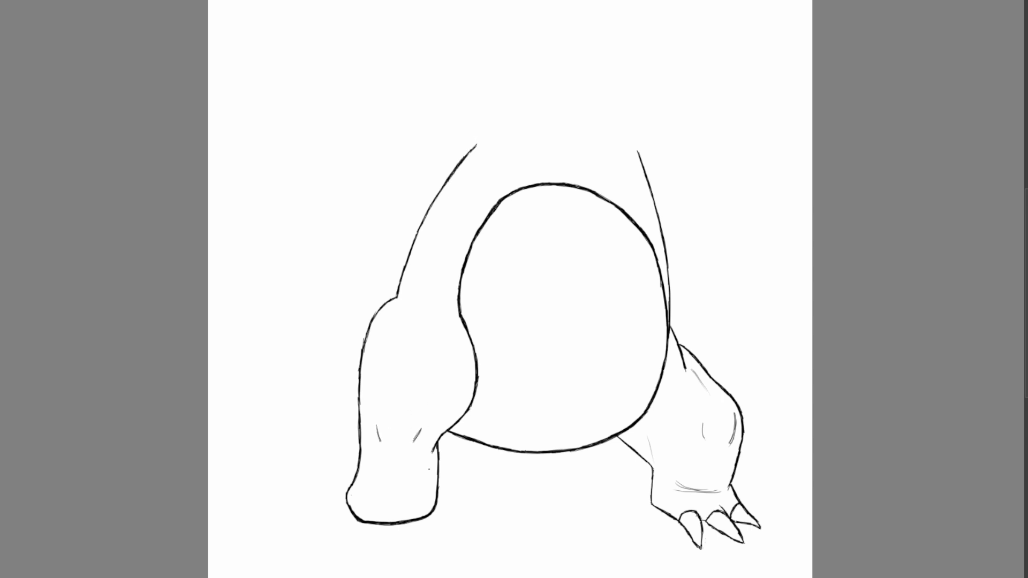
left_click_drag(426, 483, 419, 493)
mouse_move(364, 475)
left_mouse_down()
mouse_move(378, 492)
mouse_move(354, 512)
mouse_move(349, 541)
mouse_move(373, 515)
mouse_move(355, 515)
mouse_move(349, 538)
left_mouse_up()
key("e")
mouse_move(399, 509)
left_mouse_down()
mouse_move(400, 521)
mouse_move(399, 508)
mouse_move(388, 511)
mouse_move(385, 522)
mouse_move(398, 515)
mouse_move(386, 546)
left_mouse_up()
key("e")
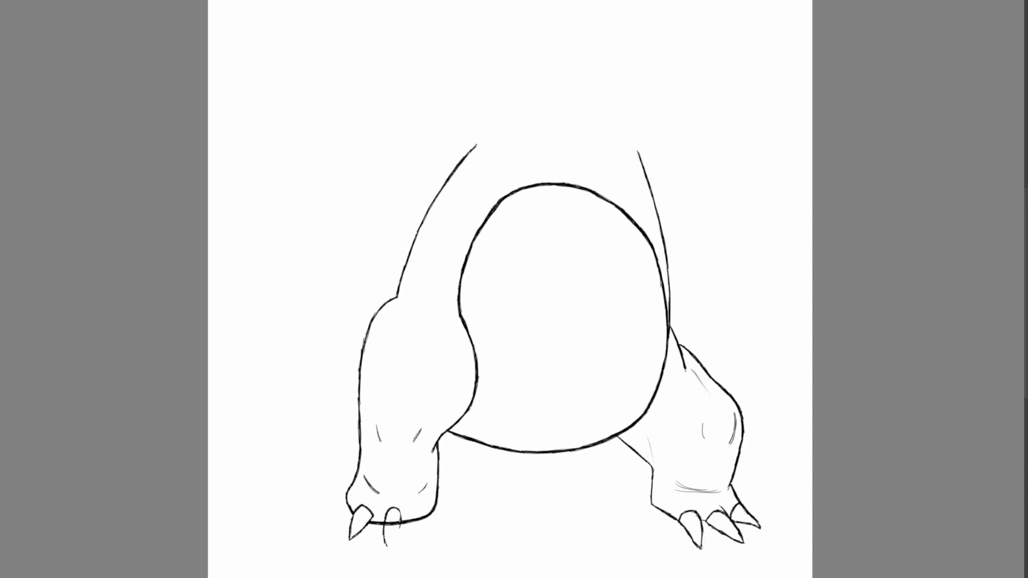
mouse_move(399, 511)
left_mouse_down()
mouse_move(387, 546)
mouse_move(387, 523)
mouse_move(429, 518)
mouse_move(428, 539)
mouse_move(420, 505)
mouse_move(416, 527)
mouse_move(427, 543)
mouse_move(417, 510)
left_mouse_up()
key("e")
Step: Draw the tail's lower edge under the belly and its rounded curve out behind the left leg
left_click_drag(575, 450, 437, 481)
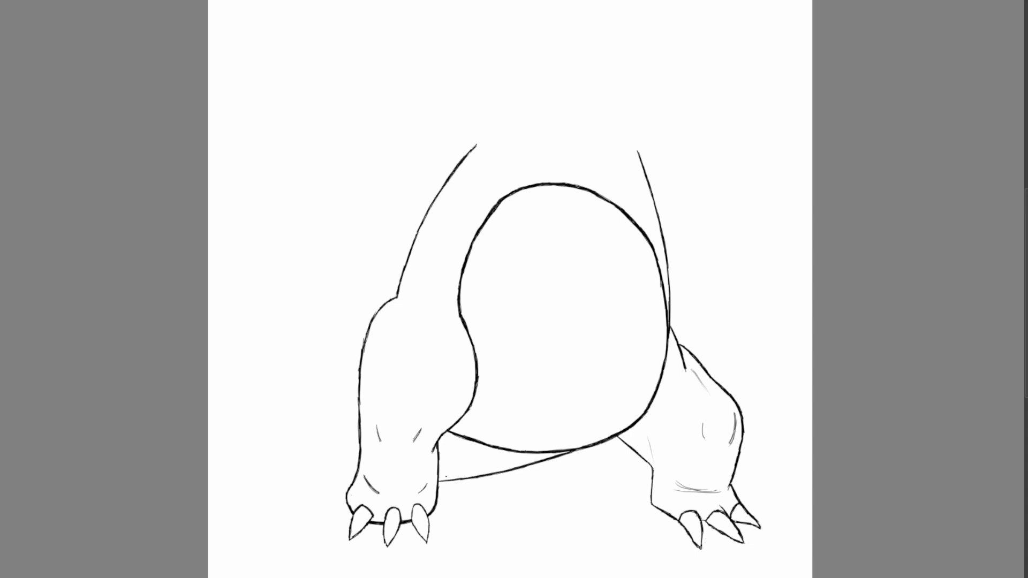
mouse_move(349, 479)
left_mouse_down()
mouse_move(293, 474)
mouse_move(268, 451)
mouse_move(249, 410)
mouse_move(266, 364)
left_mouse_up()
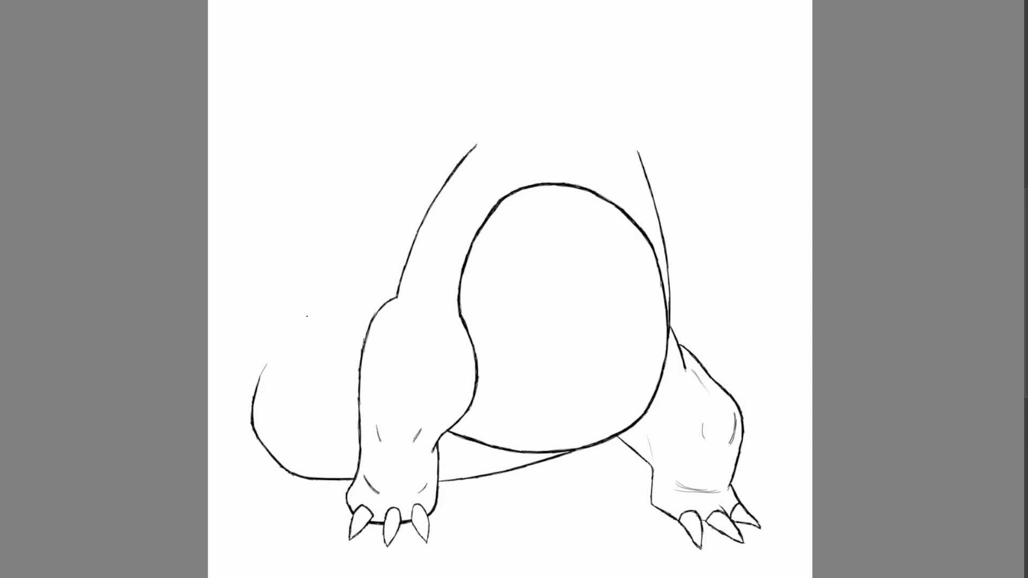
mouse_move(253, 403)
left_mouse_down()
mouse_move(303, 354)
mouse_move(361, 355)
left_mouse_up()
left_click_drag(267, 365, 256, 391)
left_click_drag(270, 374, 338, 348)
left_click_drag(253, 408, 282, 368)
Step: Add the inner fold line and the underside seam to the curled part of the tail behind the left leg
mouse_move(293, 361)
left_mouse_down()
mouse_move(324, 352)
mouse_move(330, 382)
mouse_move(317, 386)
left_mouse_up()
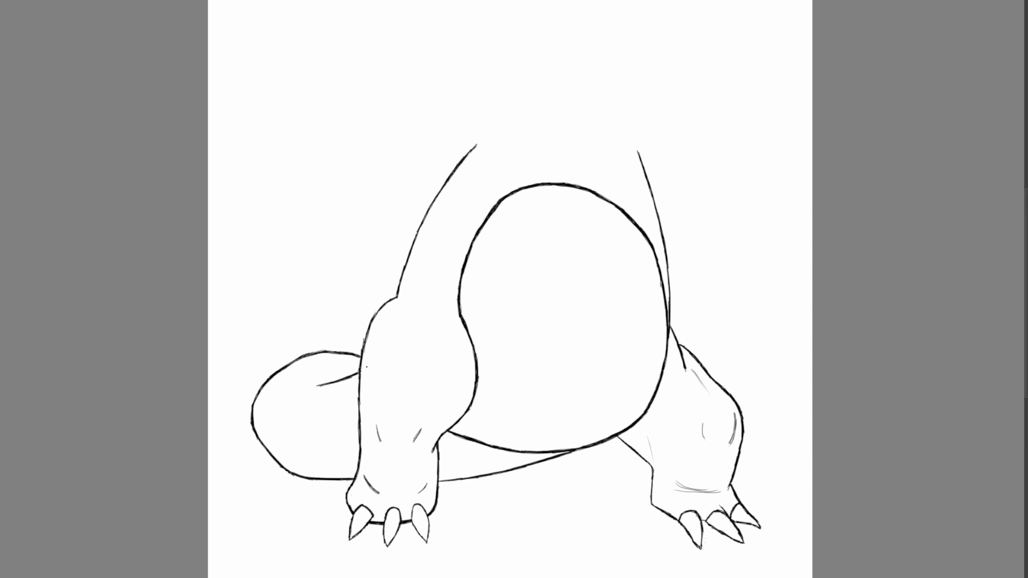
mouse_move(313, 386)
left_mouse_down()
mouse_move(287, 384)
mouse_move(302, 390)
left_mouse_up()
mouse_move(252, 434)
left_mouse_down()
mouse_move(323, 446)
mouse_move(363, 429)
left_mouse_up()
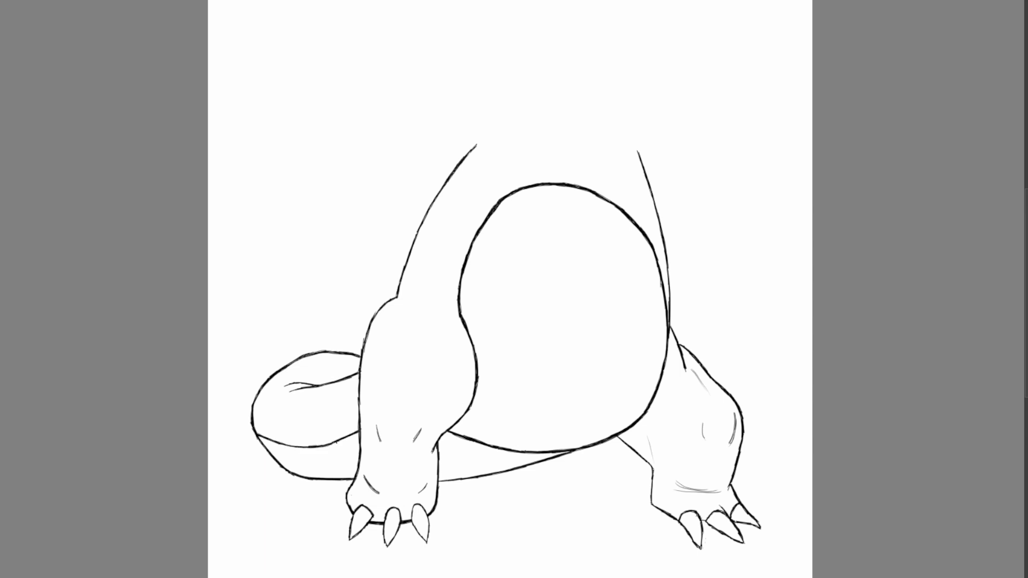
Step: Draw the tail lines passing beneath the belly to the right leg, redoing the stray strokes
left_click_drag(579, 448, 651, 468)
key("ctrl+z")
key("ctrl+z")
left_click_drag(607, 440, 631, 448)
left_click_drag(608, 442, 630, 449)
Step: Move the whole drawing to the left and scale it down to make room for the tail's end
key("ctrl+t")
left_click_drag(535, 321, 500, 323)
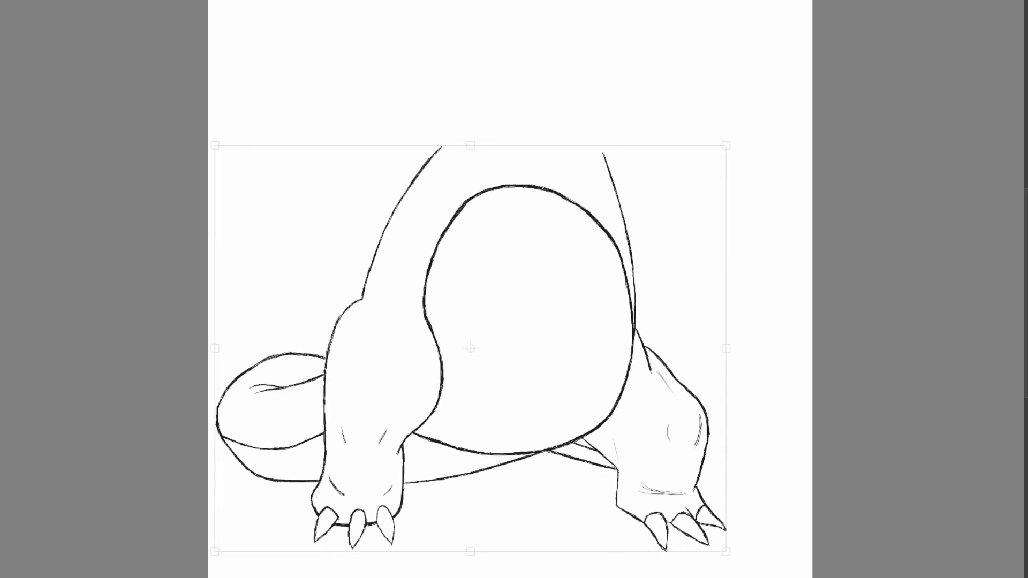
mouse_move(725, 144)
left_mouse_down()
mouse_move(679, 167)
mouse_move(666, 192)
left_mouse_up()
key("Return")
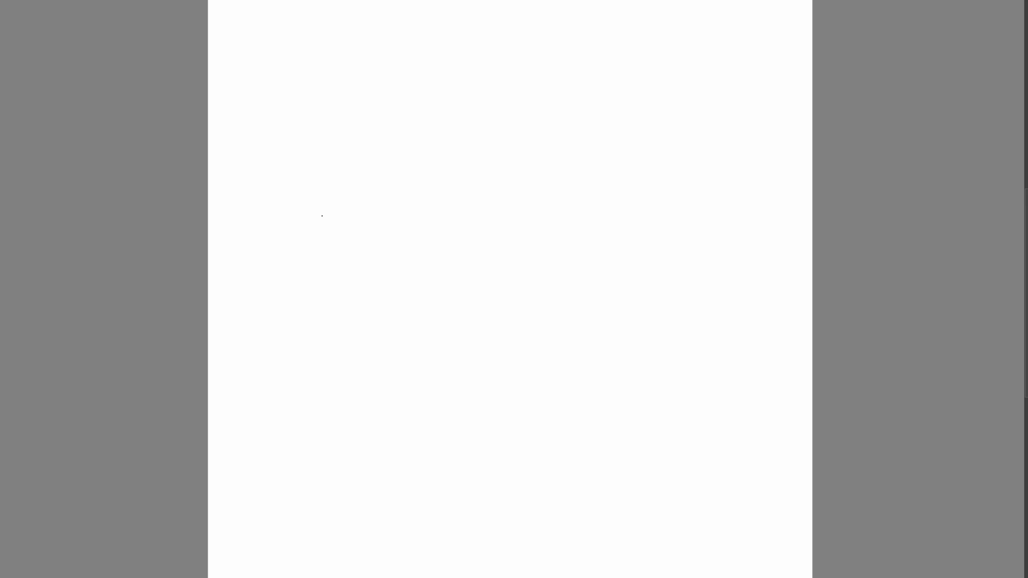
key("ctrl+z")
Step: Draw the pointed tail end curving upward beyond the right leg, including its underside seam
mouse_move(652, 442)
left_mouse_down()
mouse_move(684, 440)
mouse_move(739, 411)
left_mouse_up()
left_click_drag(716, 426, 738, 411)
mouse_move(691, 437)
left_mouse_down()
mouse_move(753, 400)
mouse_move(718, 455)
mouse_move(645, 479)
left_mouse_up()
mouse_move(750, 413)
left_mouse_down()
mouse_move(703, 451)
mouse_move(647, 464)
left_mouse_up()
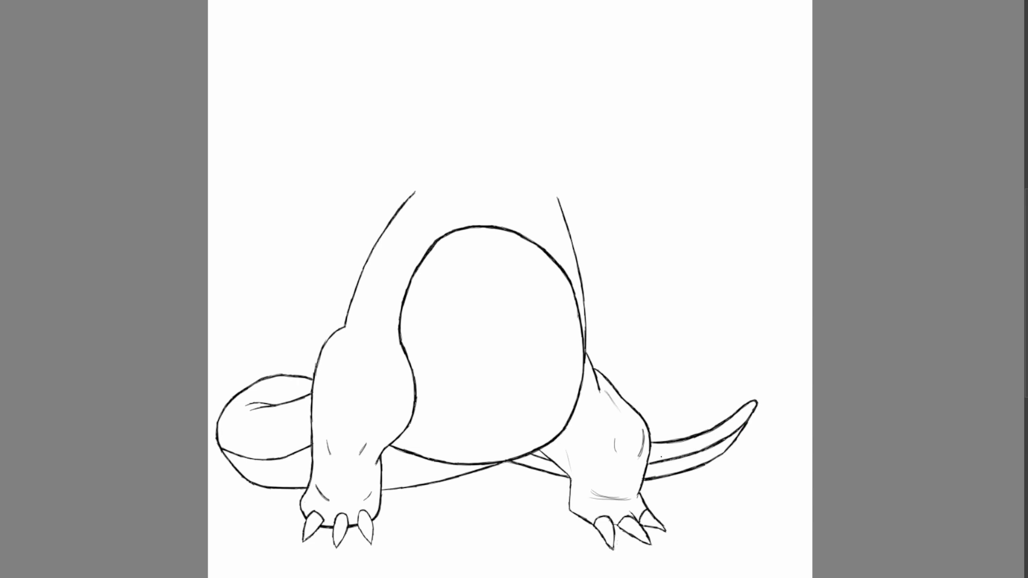
Step: Move the whole drawing down and to the right so it sits centred low on the canvas
key("ctrl+t")
mouse_move(486, 370)
left_mouse_down()
mouse_move(515, 377)
mouse_move(514, 395)
left_mouse_up()
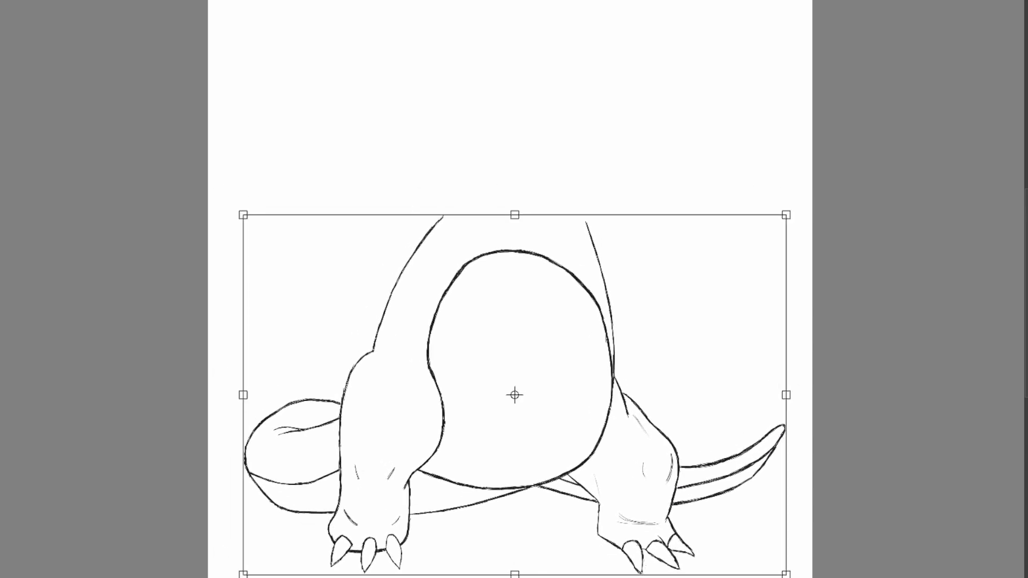
key("Return")
Step: Draw the underside of the right arm from the torso down to the wrist and outline the first fingers
scroll(509, 289, "up", 2)
scroll(593, 322, "up", 2)
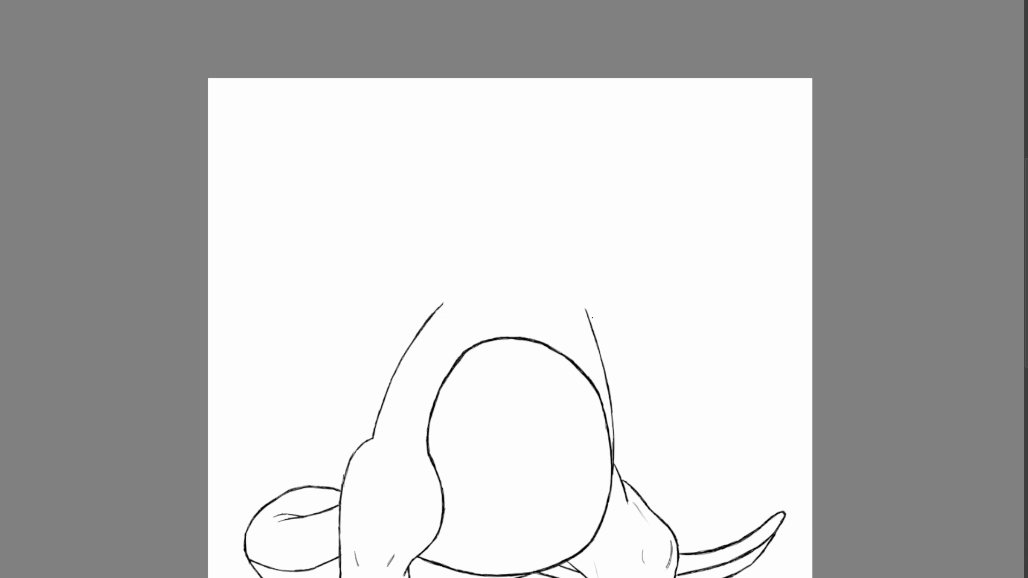
mouse_move(591, 323)
left_mouse_down()
mouse_move(607, 306)
mouse_move(644, 304)
mouse_move(622, 305)
mouse_move(653, 316)
mouse_move(668, 354)
left_mouse_up()
key("ctrl+z")
key("ctrl+z")
left_click_drag(666, 354, 651, 382)
mouse_move(650, 380)
left_mouse_down()
mouse_move(657, 389)
mouse_move(676, 370)
mouse_move(682, 394)
mouse_move(698, 390)
left_mouse_up()
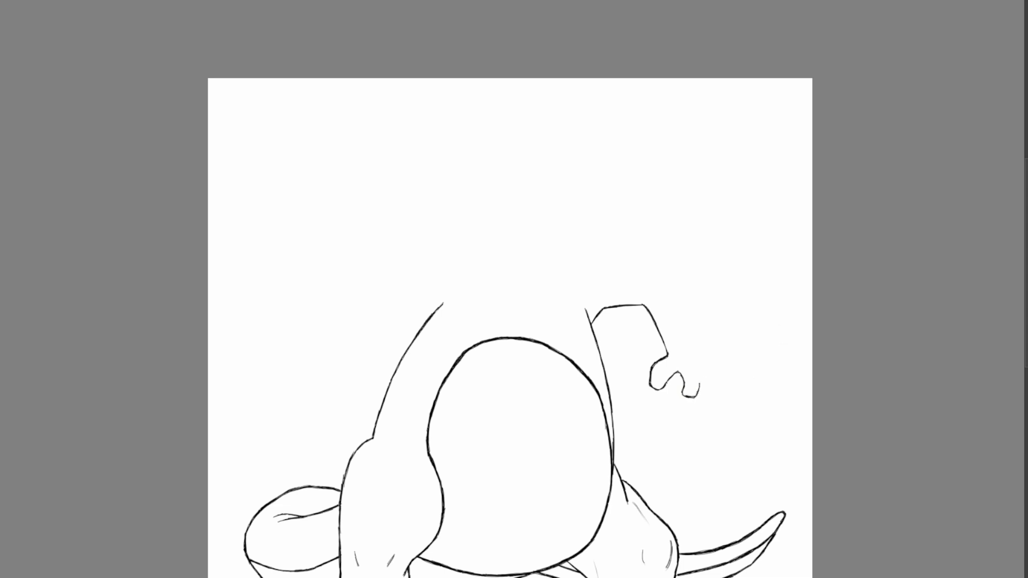
Step: Finish the right hand's fingers, draw the arm's upper contour back to the shoulder, and add small claws
mouse_move(699, 383)
left_mouse_down()
mouse_move(697, 371)
mouse_move(729, 382)
left_mouse_up()
key("ctrl+z")
mouse_move(729, 361)
left_mouse_down()
mouse_move(669, 301)
mouse_move(689, 338)
mouse_move(656, 282)
mouse_move(574, 272)
left_mouse_up()
mouse_move(697, 356)
left_mouse_down()
mouse_move(691, 390)
mouse_move(721, 392)
left_mouse_up()
left_click_drag(722, 392, 727, 382)
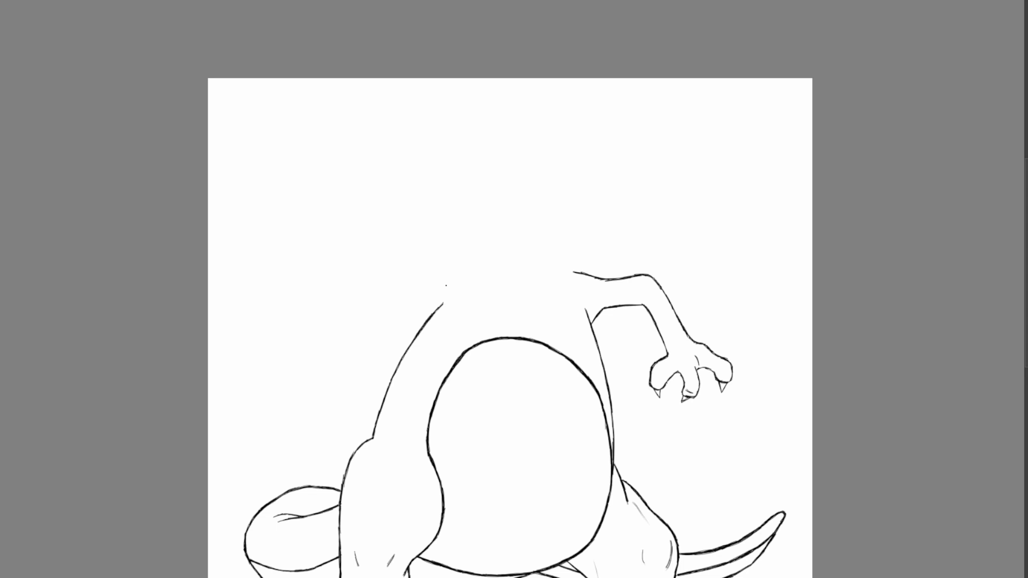
Step: Erase the upper end of the left torso line and draw the left arm's underside and the hand's fingers
key("e")
mouse_move(443, 302)
left_mouse_down()
mouse_move(433, 324)
mouse_move(428, 302)
mouse_move(394, 304)
left_mouse_up()
mouse_move(409, 302)
left_mouse_down()
mouse_move(373, 310)
mouse_move(348, 340)
mouse_move(369, 369)
mouse_move(353, 396)
left_mouse_up()
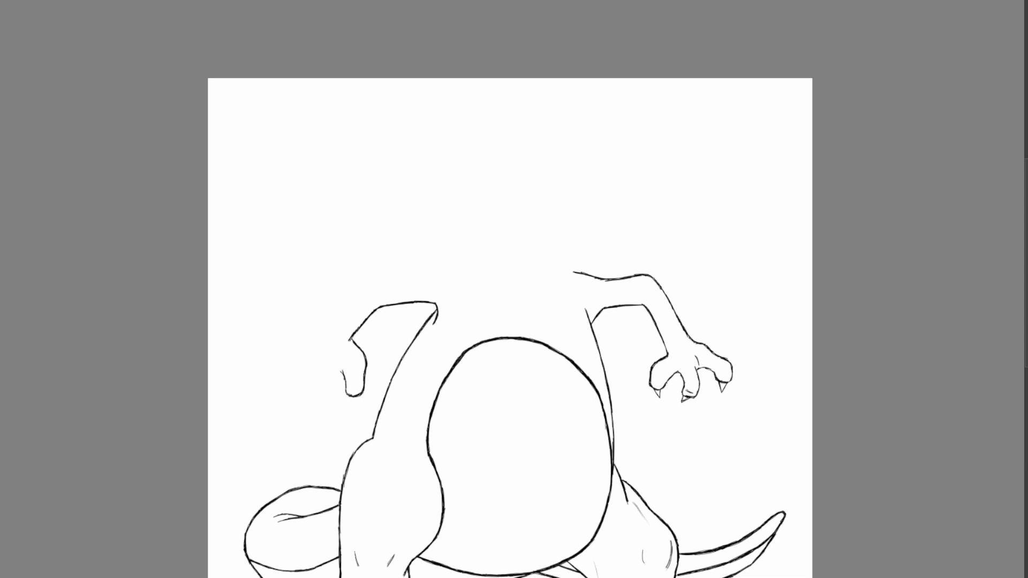
mouse_move(346, 374)
left_mouse_down()
mouse_move(333, 372)
mouse_move(326, 400)
mouse_move(312, 405)
mouse_move(307, 350)
left_mouse_up()
left_click_drag(315, 361, 279, 379)
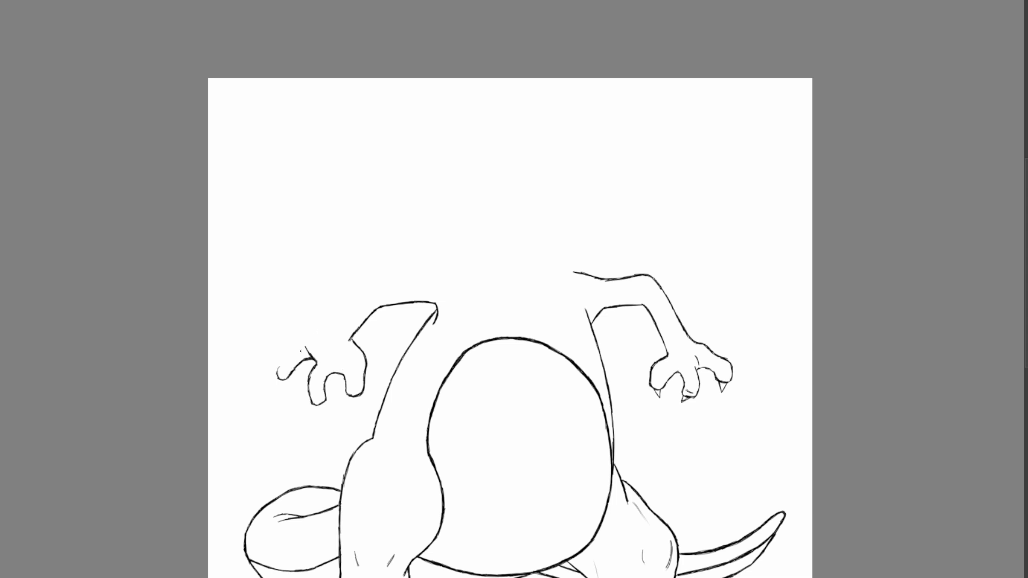
Step: Complete the left arm's upper contour to the shoulder, and add a shoulder crease and small finger claws
mouse_move(279, 379)
left_mouse_down()
mouse_move(282, 362)
mouse_move(326, 332)
left_mouse_up()
mouse_move(332, 322)
left_mouse_down()
mouse_move(315, 336)
mouse_move(369, 289)
mouse_move(359, 291)
mouse_move(430, 269)
mouse_move(463, 272)
mouse_move(362, 301)
mouse_move(451, 252)
mouse_move(430, 269)
mouse_move(367, 282)
mouse_move(354, 298)
left_mouse_up()
key("ctrl+t")
key("Return")
key("ctrl+shift+a")
key("e")
left_click_drag(469, 277, 467, 291)
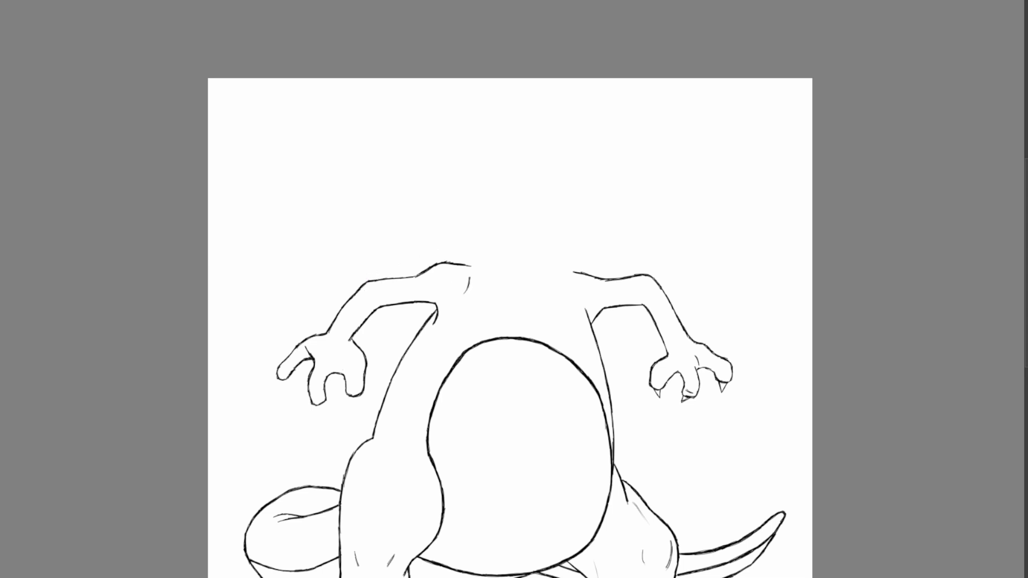
left_click_drag(287, 377, 322, 402)
Step: Draw both sides of the long neck tapering upward from the shoulders, redoing the upper part of the right line
left_click_drag(577, 285, 514, 110)
left_click_drag(551, 198, 569, 257)
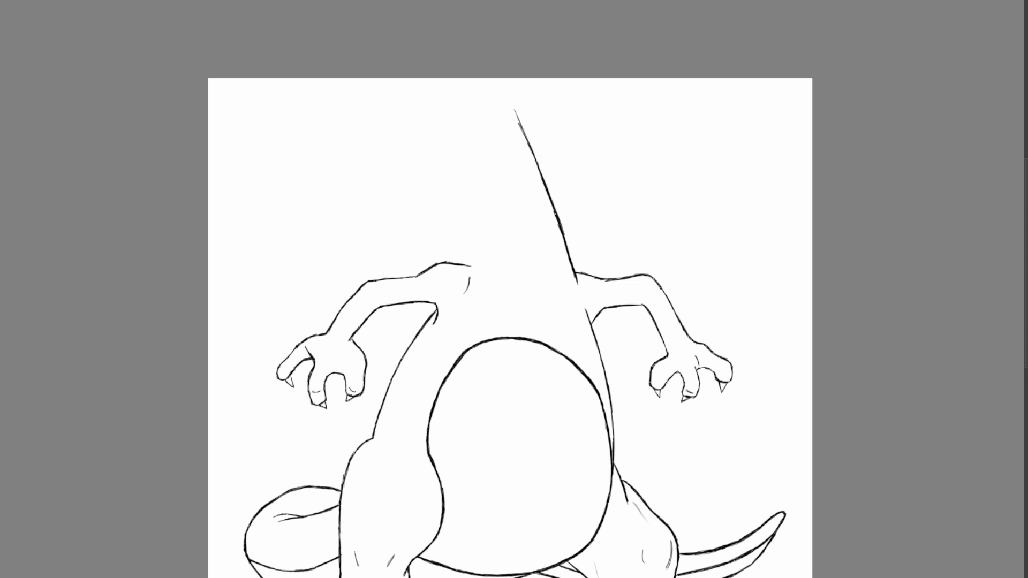
left_click_drag(542, 178, 534, 159)
left_click_drag(562, 240, 530, 157)
key("ctrl+z")
key("ctrl+z")
key("ctrl+z")
key("ctrl+z")
key("ctrl+z")
key("ctrl+z")
key("ctrl+z")
left_click_drag(543, 179, 510, 104)
left_click_drag(529, 150, 512, 106)
left_click_drag(467, 271, 469, 169)
left_click_drag(476, 206, 461, 132)
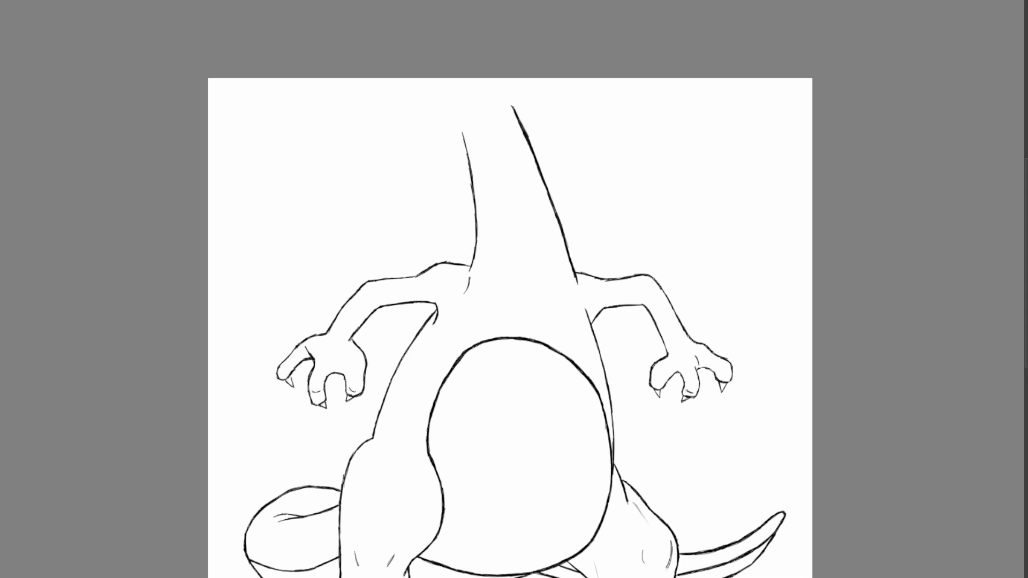
Step: Scale the whole drawing down and place it low and centred on the canvas, leaving space above the neck
key("ctrl+0")
key("ctrl+t")
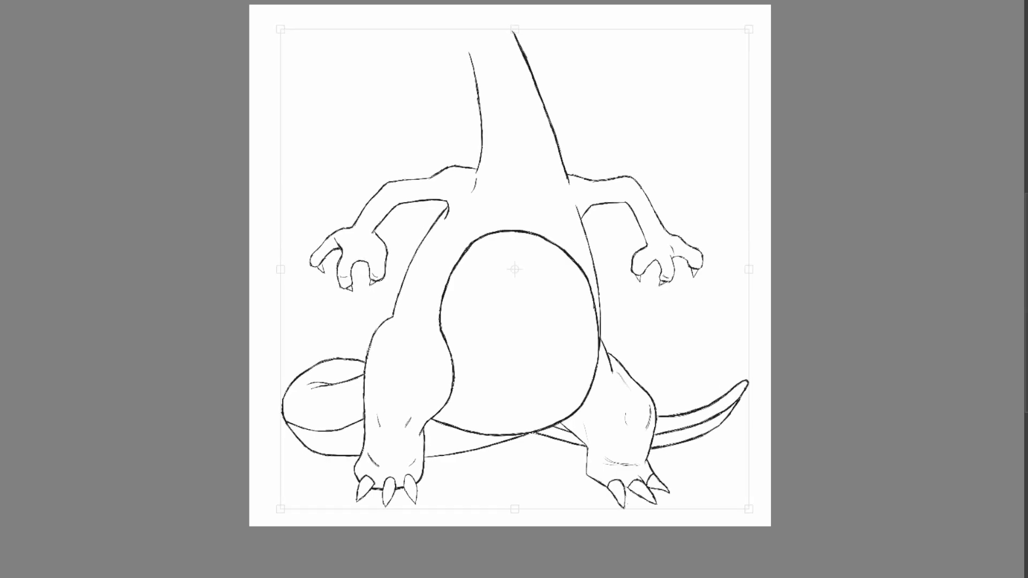
mouse_move(280, 27)
left_mouse_down()
mouse_move(358, 143)
mouse_move(335, 132)
left_mouse_up()
left_click_drag(541, 375, 510, 358)
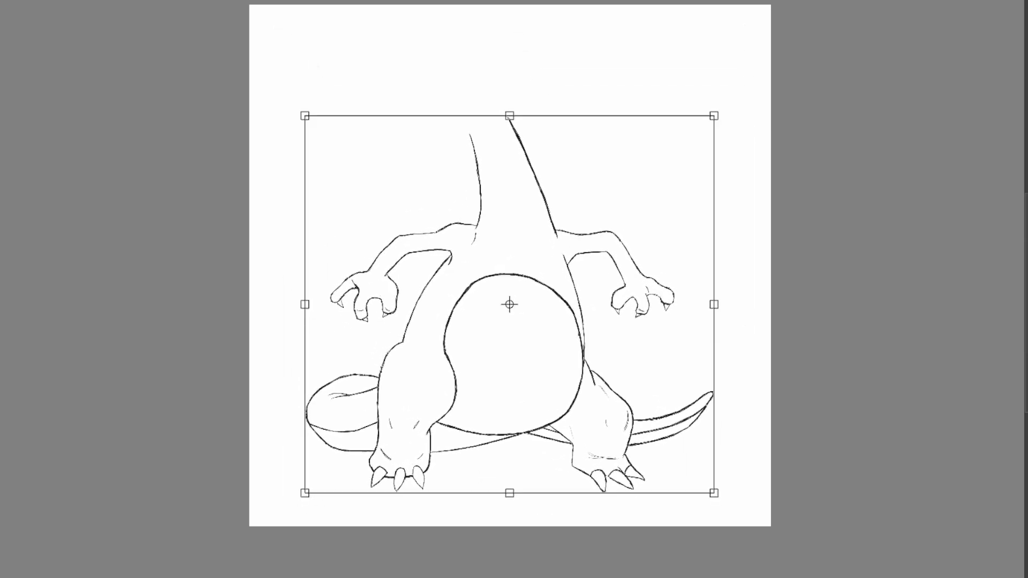
key("Return")
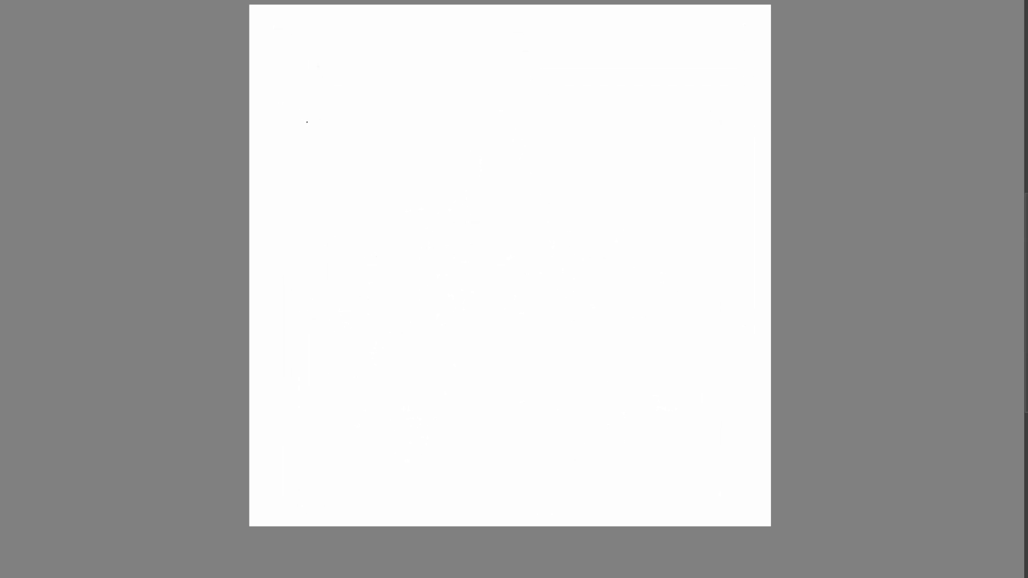
scroll(469, 68, "up", 2)
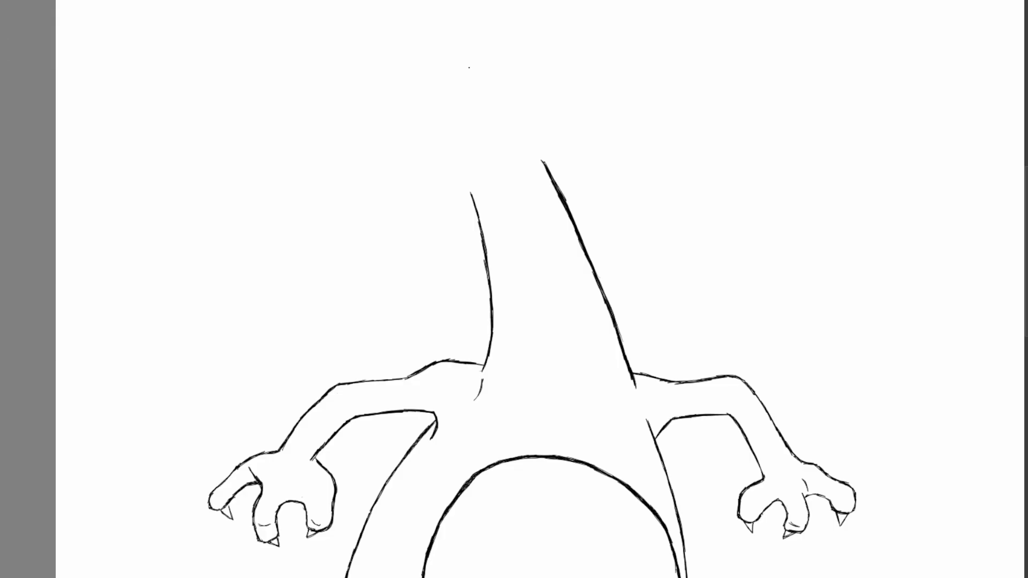
Step: Draw the lower jaw from the left neck line, the wavy mouth line, the back of the neck and the snout's front edge
left_click_drag(1025, 301, 1024, 263)
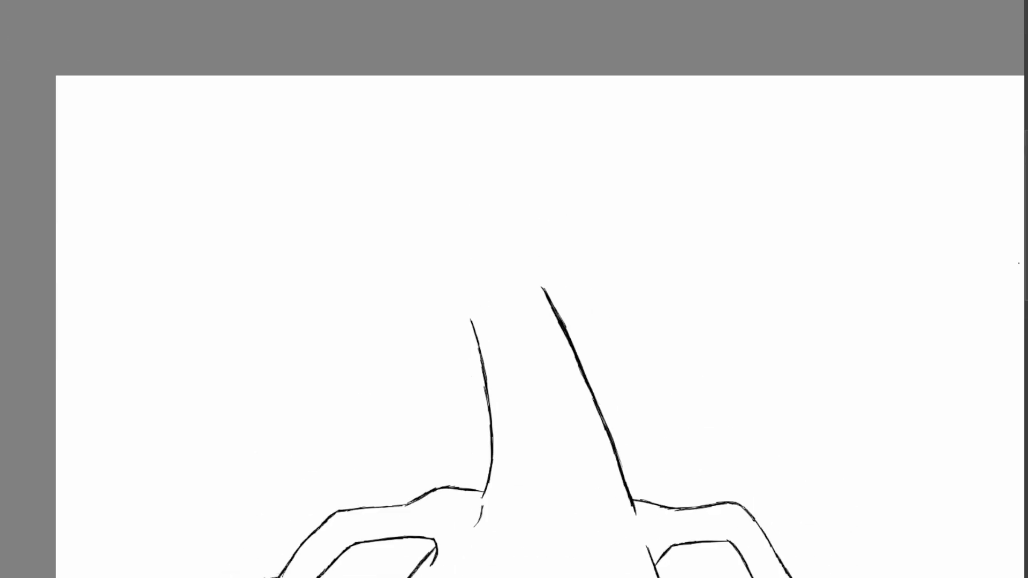
mouse_move(542, 292)
left_mouse_down()
mouse_move(540, 252)
mouse_move(539, 265)
left_mouse_up()
key("ctrl+z")
left_click_drag(471, 319, 395, 279)
mouse_move(410, 295)
left_mouse_down()
mouse_move(391, 239)
mouse_move(409, 251)
left_mouse_up()
mouse_move(393, 242)
left_mouse_down()
mouse_move(408, 249)
mouse_move(454, 242)
mouse_move(433, 237)
mouse_move(517, 278)
mouse_move(511, 268)
mouse_move(521, 285)
left_mouse_up()
left_click_drag(385, 223, 387, 238)
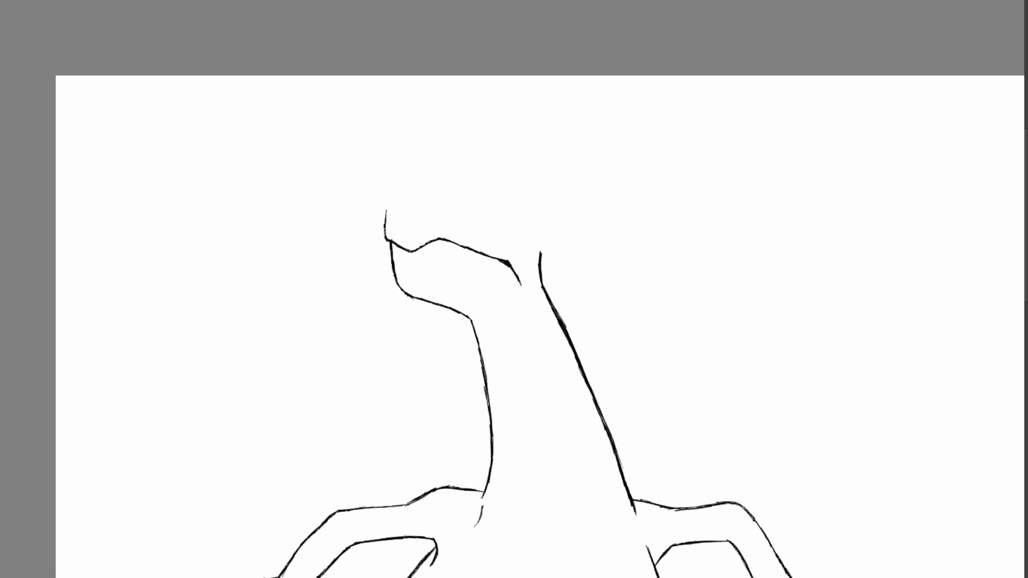
Step: Draw the snout tip and the head's upper contour, undoing the misplaced strokes toward the brow
left_click_drag(384, 219, 388, 206)
mouse_move(387, 211)
left_mouse_down()
mouse_move(387, 225)
mouse_move(414, 201)
mouse_move(493, 210)
mouse_move(473, 210)
mouse_move(538, 235)
left_mouse_up()
left_click_drag(520, 222, 543, 240)
key("ctrl+z")
key("ctrl+z")
key("ctrl+z")
key("ctrl+z")
key("ctrl+z")
key("ctrl+z")
Step: Redraw the brow contour and extend it into a long rounded horn pointing backward, closing its underside at the neck
left_click_drag(449, 208, 471, 211)
mouse_move(460, 211)
left_mouse_down()
mouse_move(509, 211)
mouse_move(484, 203)
mouse_move(512, 216)
left_mouse_up()
key("ctrl+z")
key("ctrl+z")
key("ctrl+z")
left_click_drag(499, 208, 519, 223)
mouse_move(512, 215)
left_mouse_down()
mouse_move(548, 240)
mouse_move(542, 253)
mouse_move(601, 262)
mouse_move(613, 279)
mouse_move(600, 288)
mouse_move(545, 268)
left_mouse_up()
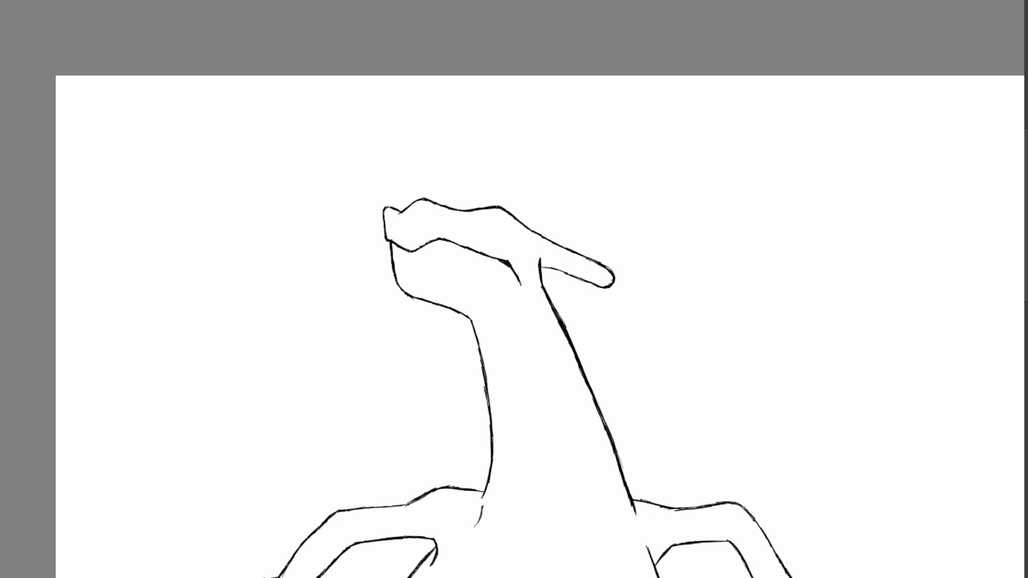
Step: Add the small rounded tip of a second horn behind the neck, below the first horn
mouse_move(597, 262)
left_mouse_down()
mouse_move(612, 272)
mouse_move(597, 264)
left_mouse_up()
key("ctrl+z")
mouse_move(556, 298)
left_mouse_down()
mouse_move(560, 316)
mouse_move(523, 257)
mouse_move(396, 270)
mouse_move(530, 294)
left_mouse_up()
key("ctrl+z")
Step: Transform the mouth line, shifting it slightly up and toward the snout so the mouth corner sits farther from the neck
key("ctrl+t")
left_click_drag(461, 313, 456, 314)
key("Return")
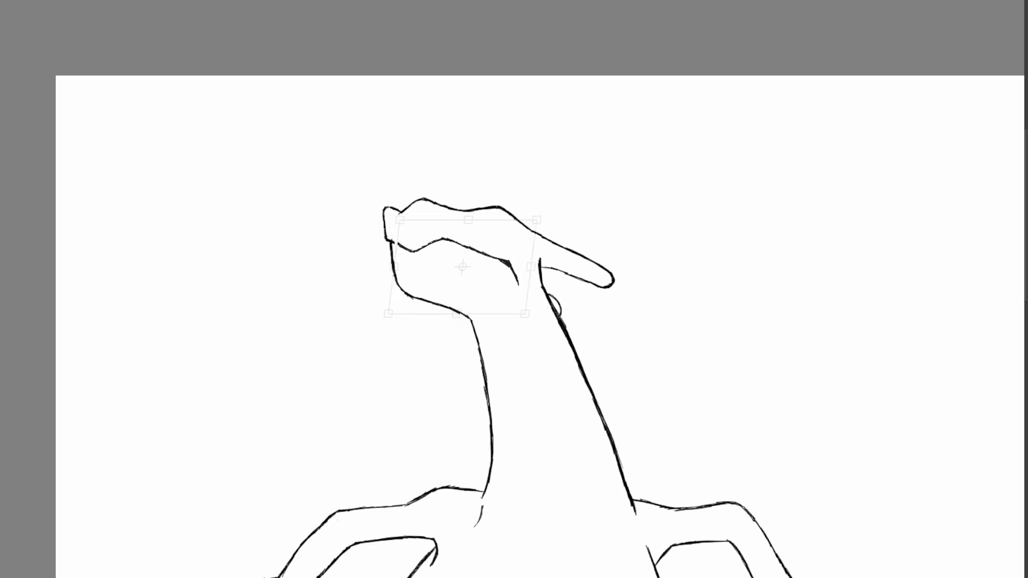
left_click_drag(546, 266, 545, 254)
left_click_drag(462, 266, 456, 254)
mouse_move(527, 246)
left_mouse_down()
mouse_move(465, 262)
mouse_move(517, 254)
left_mouse_up()
key("Return")
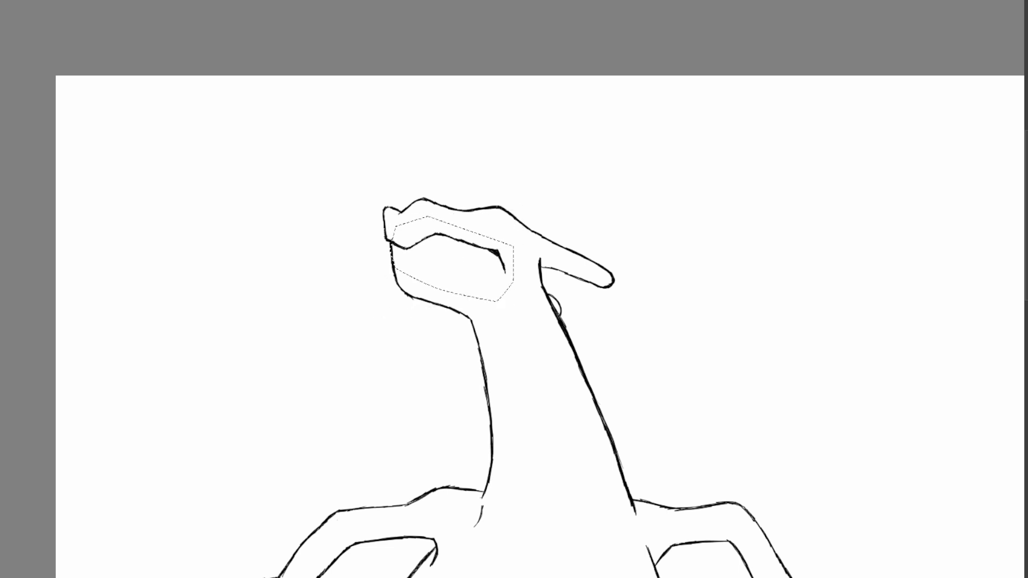
Step: Add the facial details: nostril, fangs, narrow slanted eye and short crease lines at the throat
mouse_move(411, 217)
left_mouse_down()
mouse_move(423, 212)
mouse_move(390, 256)
mouse_move(435, 254)
mouse_move(445, 237)
mouse_move(437, 257)
left_mouse_up()
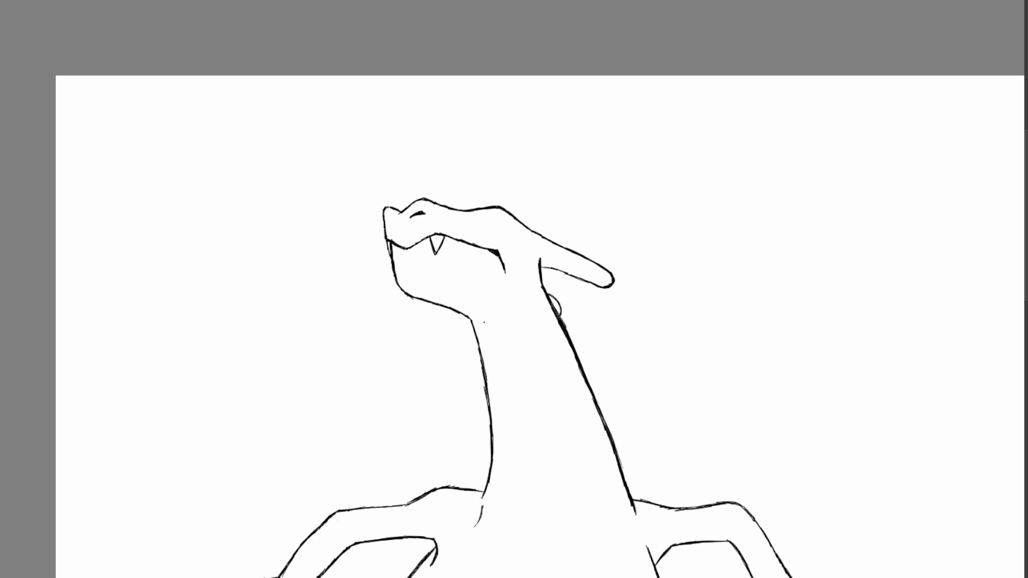
left_click_drag(484, 324, 470, 302)
mouse_move(488, 230)
left_mouse_down()
mouse_move(513, 244)
mouse_move(467, 222)
mouse_move(484, 227)
mouse_move(501, 216)
mouse_move(507, 239)
left_mouse_up()
left_click_drag(483, 217, 489, 229)
left_click_drag(512, 222, 514, 240)
left_click_drag(509, 223, 510, 239)
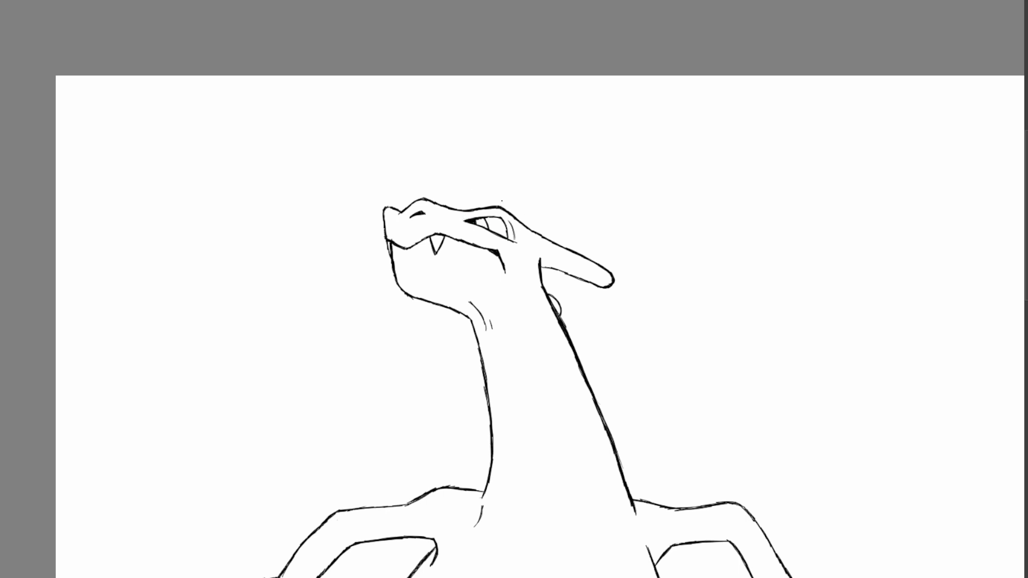
Step: Enlarge the head, rotate it slightly and reposition it on top of the neck
key("ctrl+t")
left_click_drag(382, 196, 332, 191)
mouse_move(396, 271)
left_mouse_down()
mouse_move(400, 234)
mouse_move(408, 263)
left_mouse_up()
mouse_move(486, 253)
left_mouse_down()
mouse_move(501, 258)
mouse_move(484, 255)
mouse_move(484, 243)
mouse_move(490, 259)
left_mouse_up()
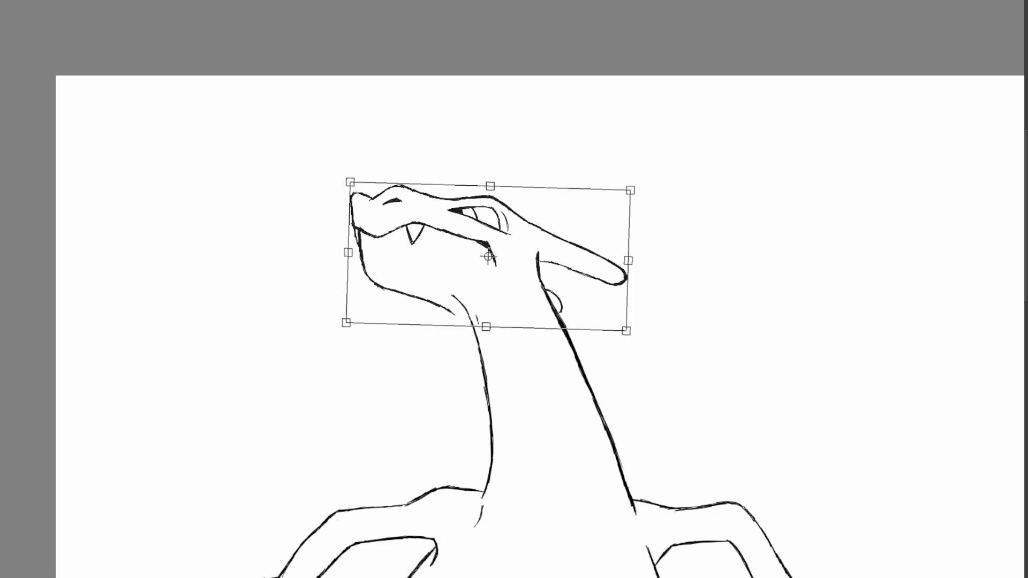
key("Return")
Step: Reconnect the jaw to the left neck line with a smooth throat curve, undoing stray strokes
mouse_move(470, 317)
left_mouse_down()
mouse_move(448, 288)
mouse_move(467, 323)
left_mouse_up()
left_click_drag(460, 315, 481, 356)
left_click_drag(479, 337, 482, 358)
key("ctrl+z")
left_click_drag(468, 322, 478, 349)
left_click_drag(462, 306, 479, 334)
left_click_drag(474, 320, 480, 335)
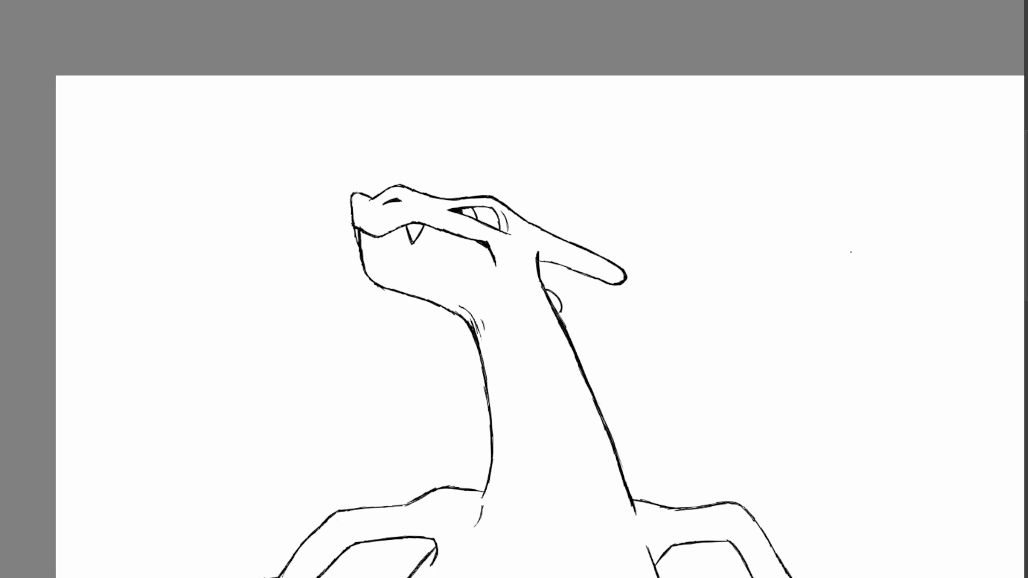
key("ctrl+z")
key("ctrl+z")
Step: Scale the whole creature down slightly and centre it on the canvas, leaving room around it for wings
scroll(432, 218, "down", 2)
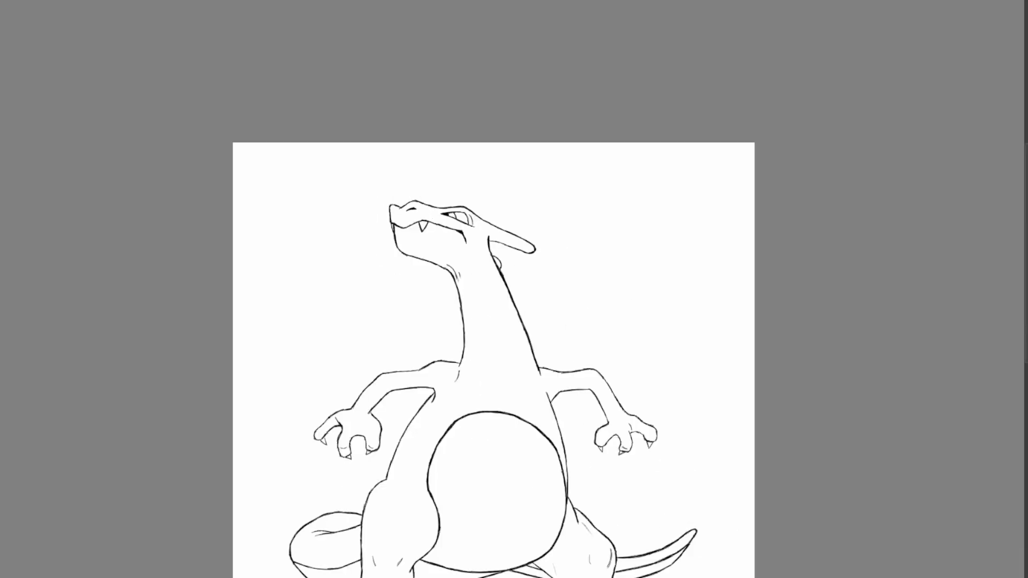
scroll(432, 218, "down", 2)
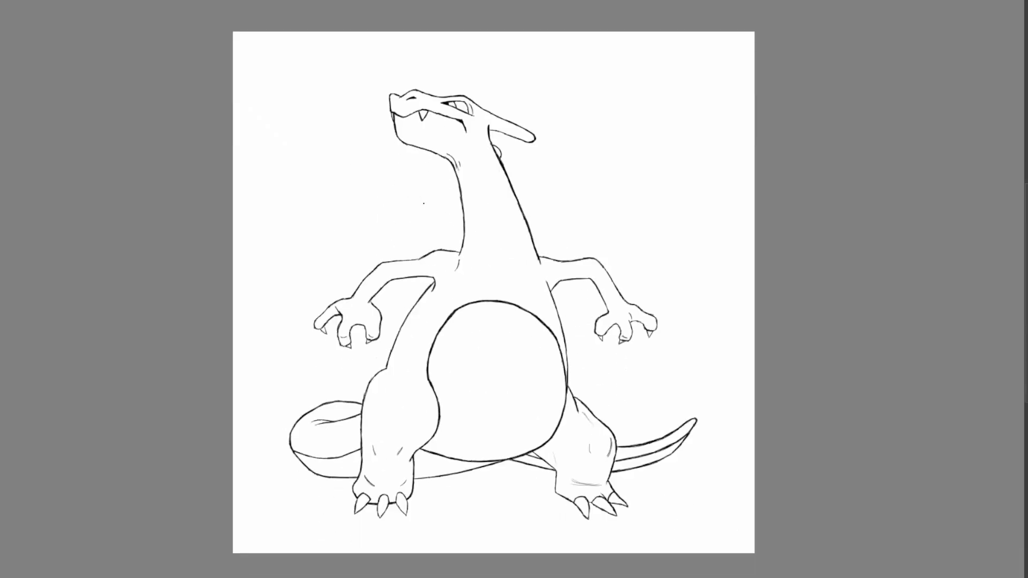
key("ctrl+t")
left_click_drag(289, 88, 310, 107)
left_click_drag(424, 203, 416, 199)
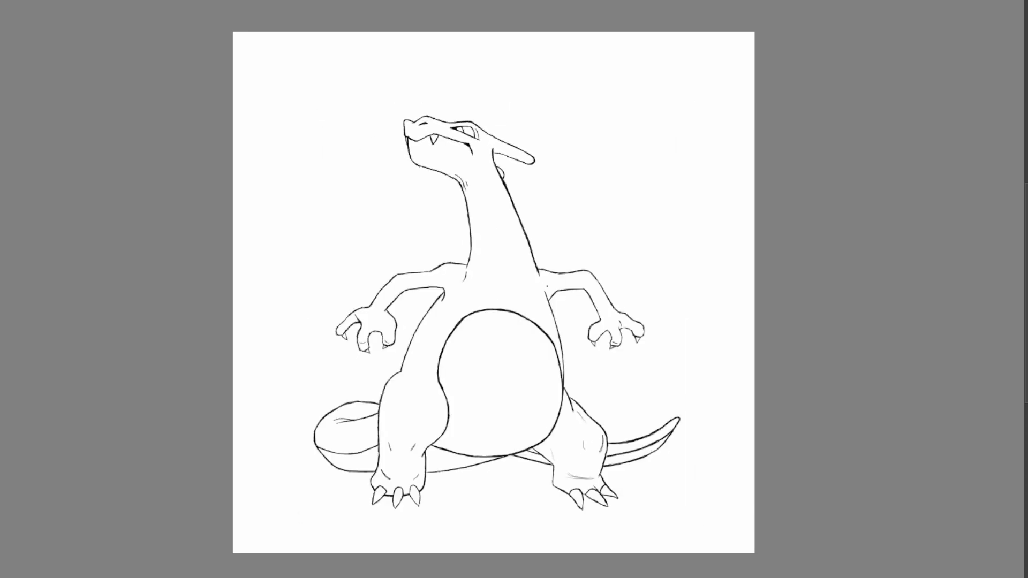
Step: Draw the right wing's upper edge from the shoulder, angling outward and steeply up to a small hooked tip
scroll(547, 286, "up", 2)
mouse_move(547, 286)
left_mouse_down()
mouse_move(454, 285)
mouse_move(459, 277)
left_mouse_up()
scroll(586, 132, "up", 1)
mouse_move(446, 300)
left_mouse_down()
mouse_move(464, 268)
mouse_move(533, 267)
mouse_move(580, 245)
left_mouse_up()
key("ctrl+z")
key("ctrl+z")
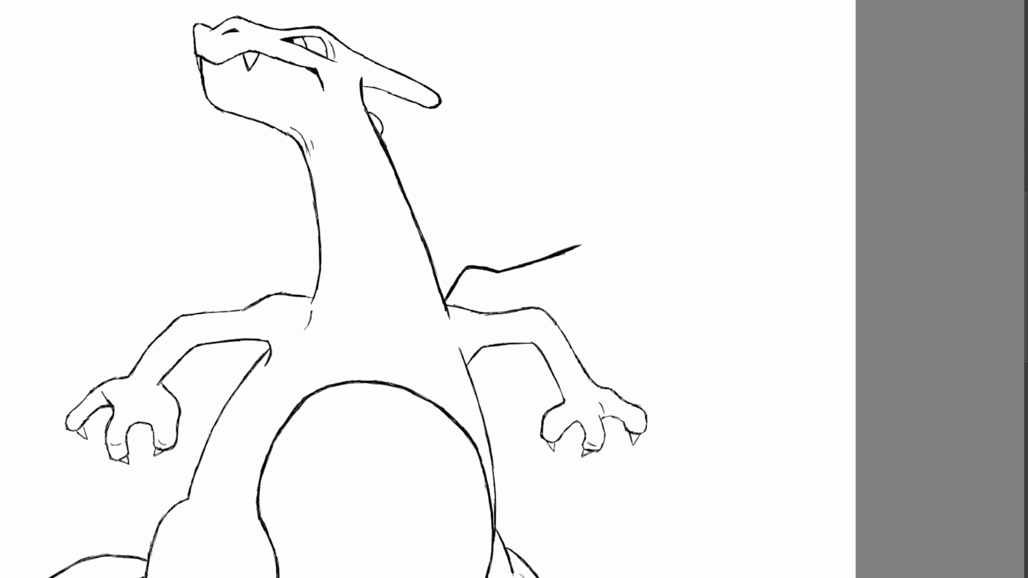
key("e")
mouse_move(531, 267)
left_mouse_down()
mouse_move(592, 241)
mouse_move(673, 92)
mouse_move(670, 71)
left_mouse_up()
key("e")
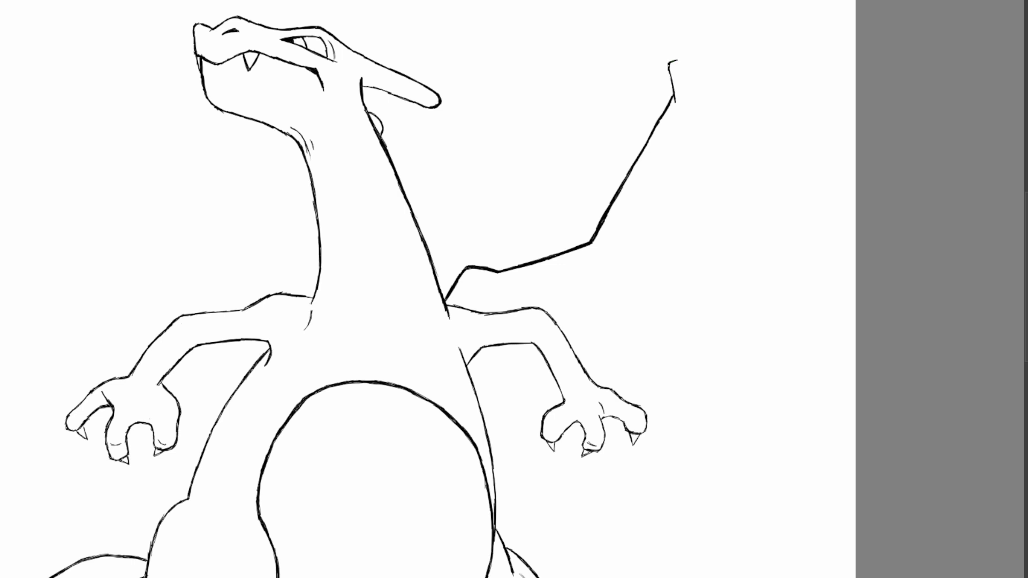